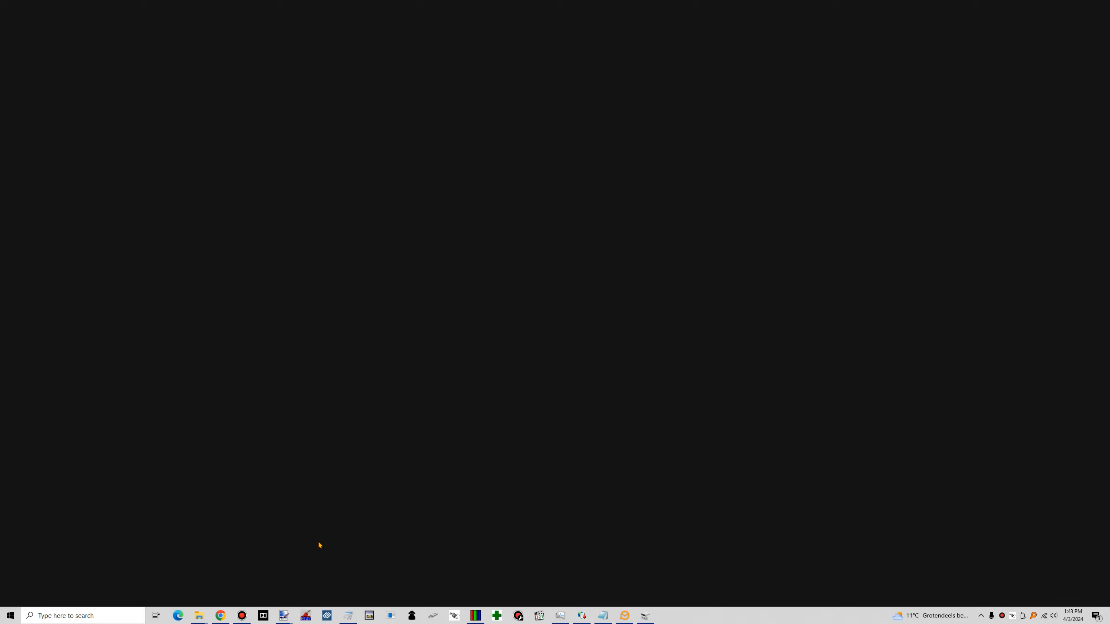
# Step: Launch DMDE with administrator rights and open the 4.00 TB TOSHIBA EXTERNAL_USB physical disk, Disk 2
pyautogui.click(327, 616)
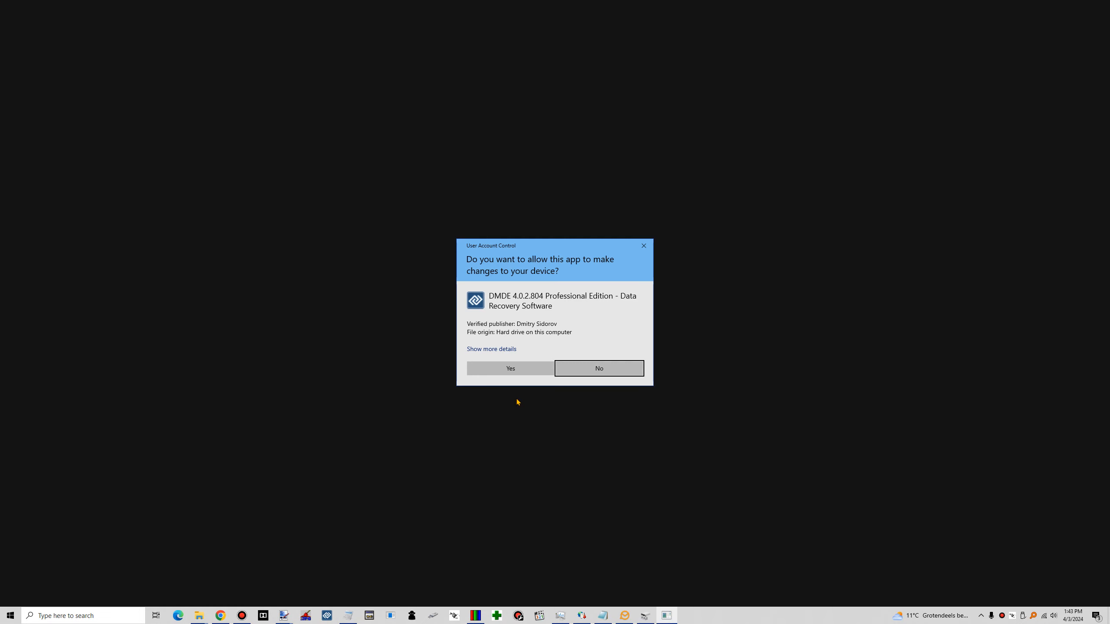
pyautogui.click(520, 374)
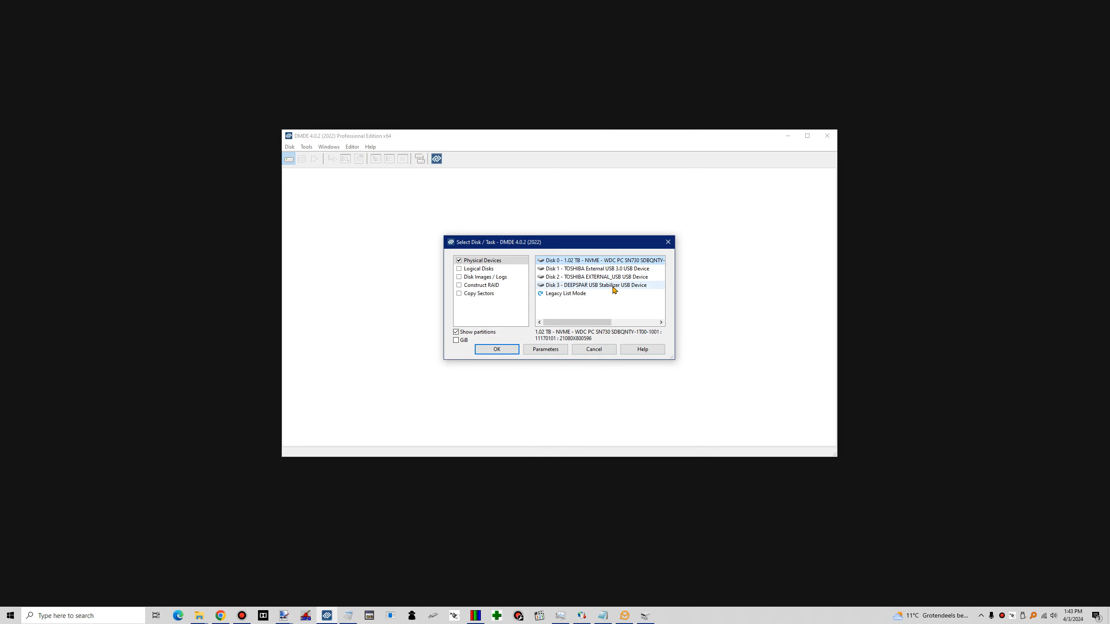
pyautogui.click(608, 280)
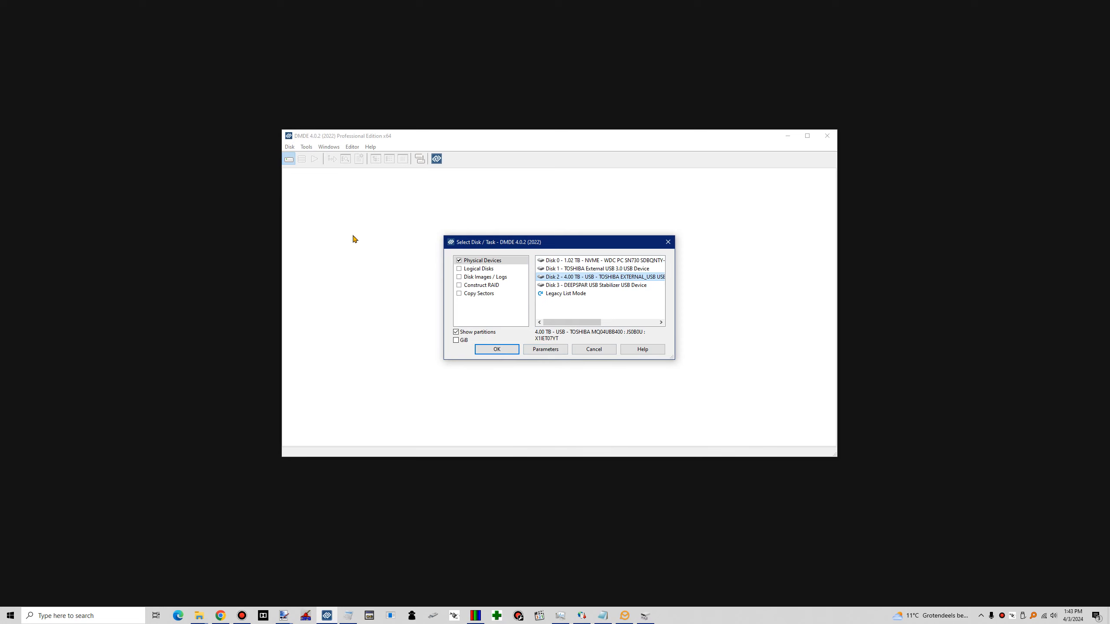
pyautogui.click(495, 349)
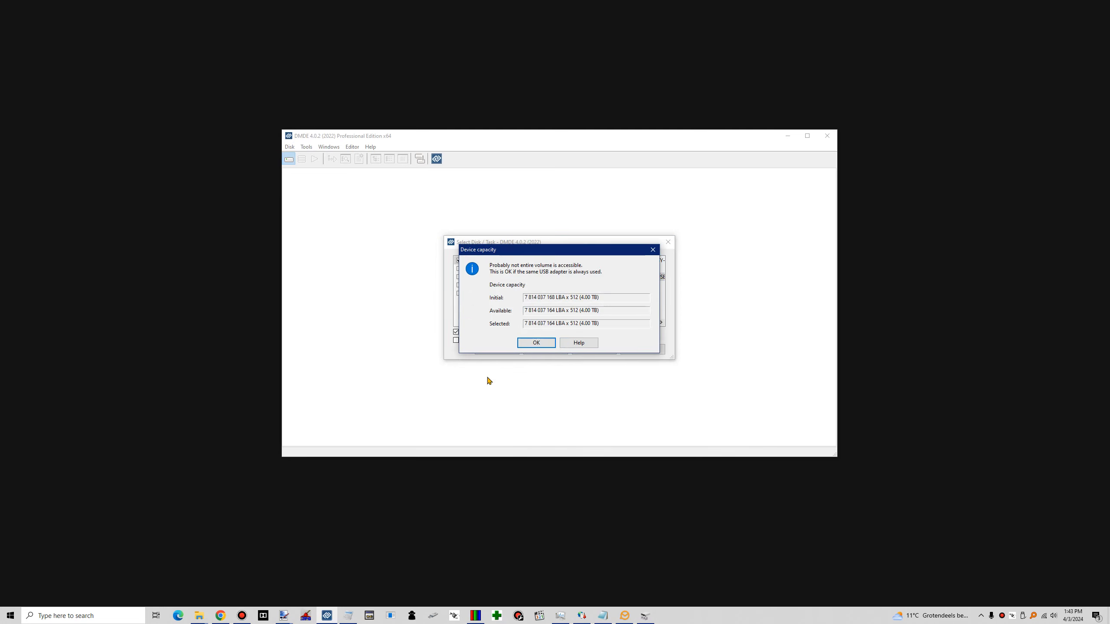
pyautogui.click(535, 343)
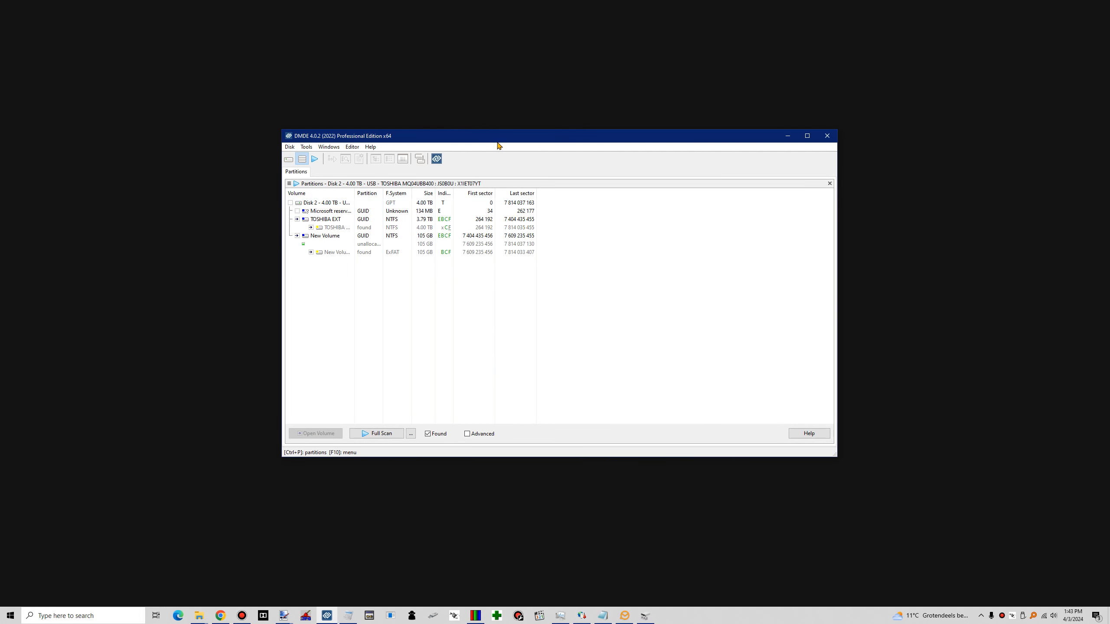
# Step: Shrink the DMDE window, park it in the desktop's upper-right area, and select the found ExFAT New Volume partition
pyautogui.moveTo(558, 144); pyautogui.dragTo(643, 57)
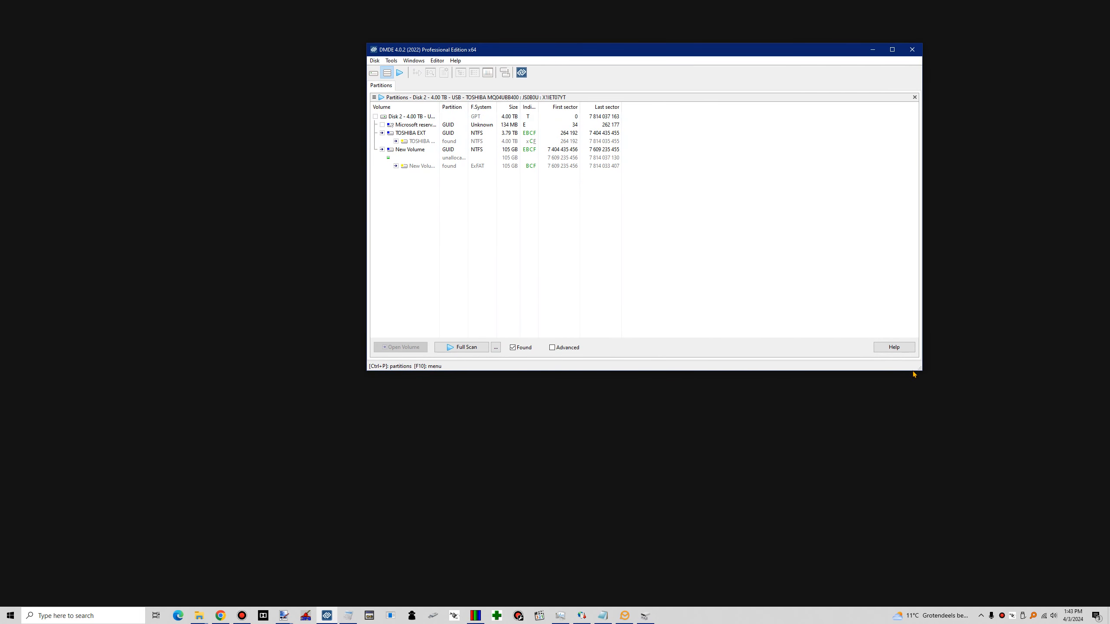
pyautogui.moveTo(919, 371); pyautogui.dragTo(769, 327)
pyautogui.moveTo(597, 51); pyautogui.dragTo(901, 44)
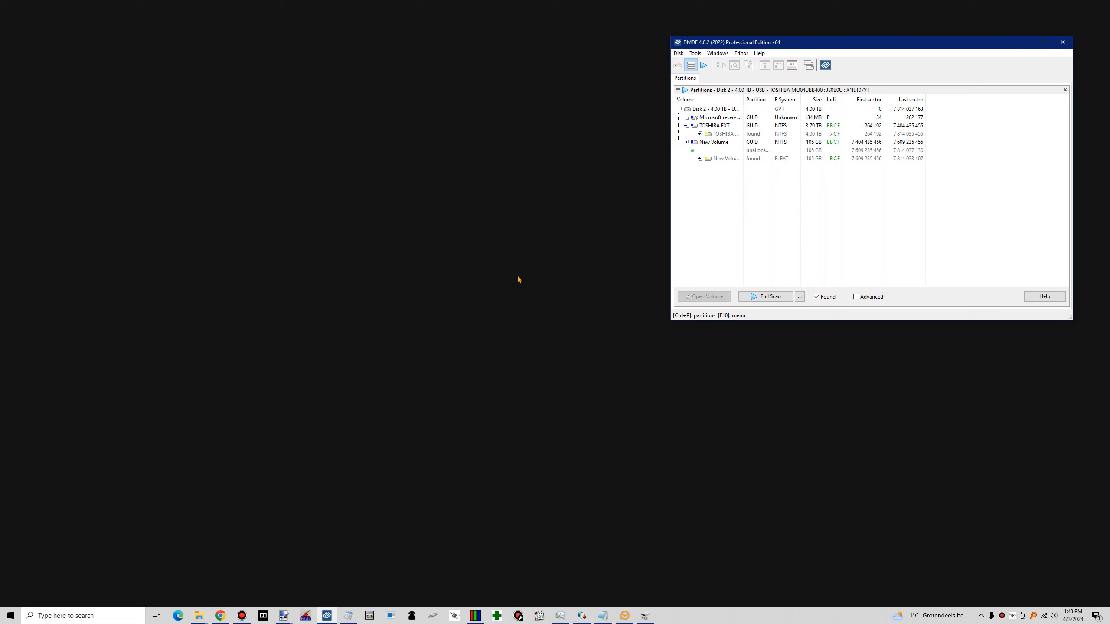
pyautogui.click(863, 160)
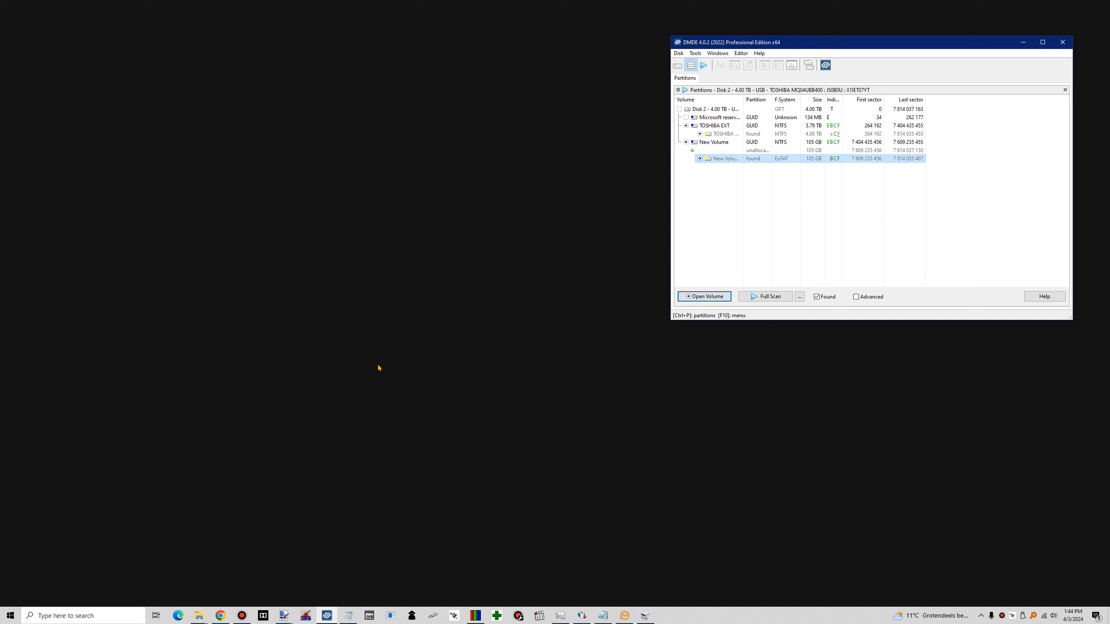
pyautogui.moveTo(961, 45); pyautogui.dragTo(981, 31)
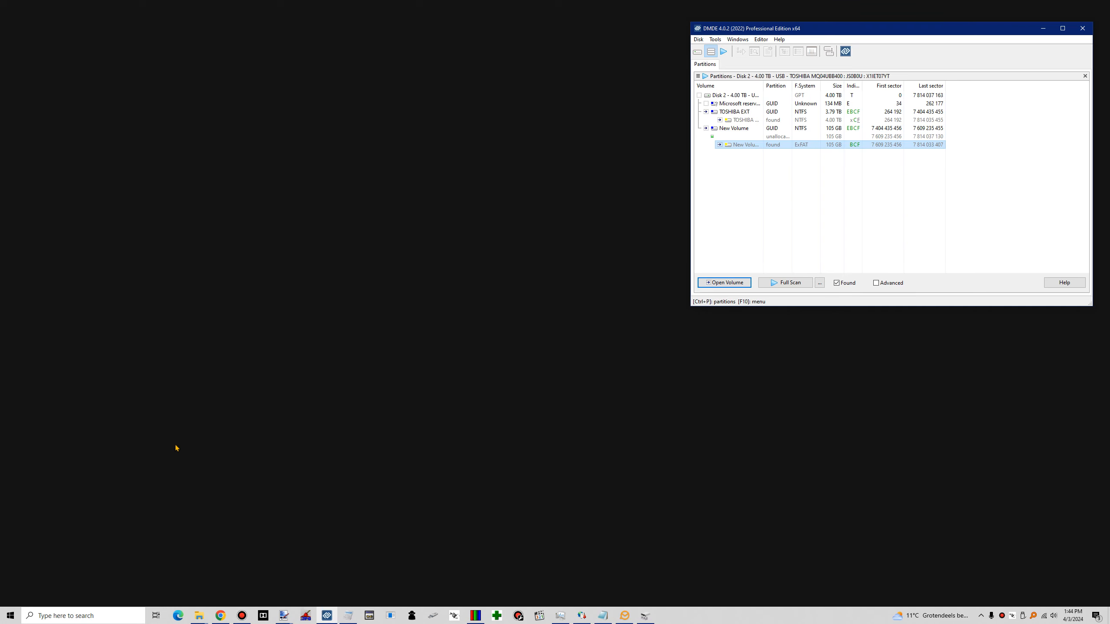
# Step: Launch UFS Explorer Standard Recovery from the Data Recovery program group with administrator rights
pyautogui.click(11, 615)
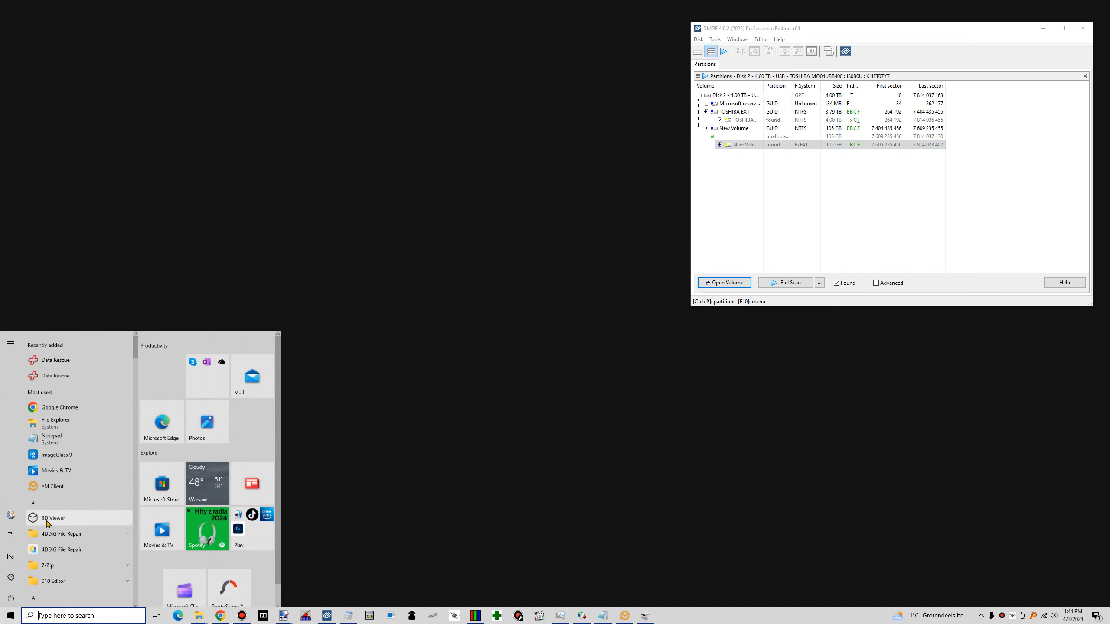
pyautogui.click(33, 497)
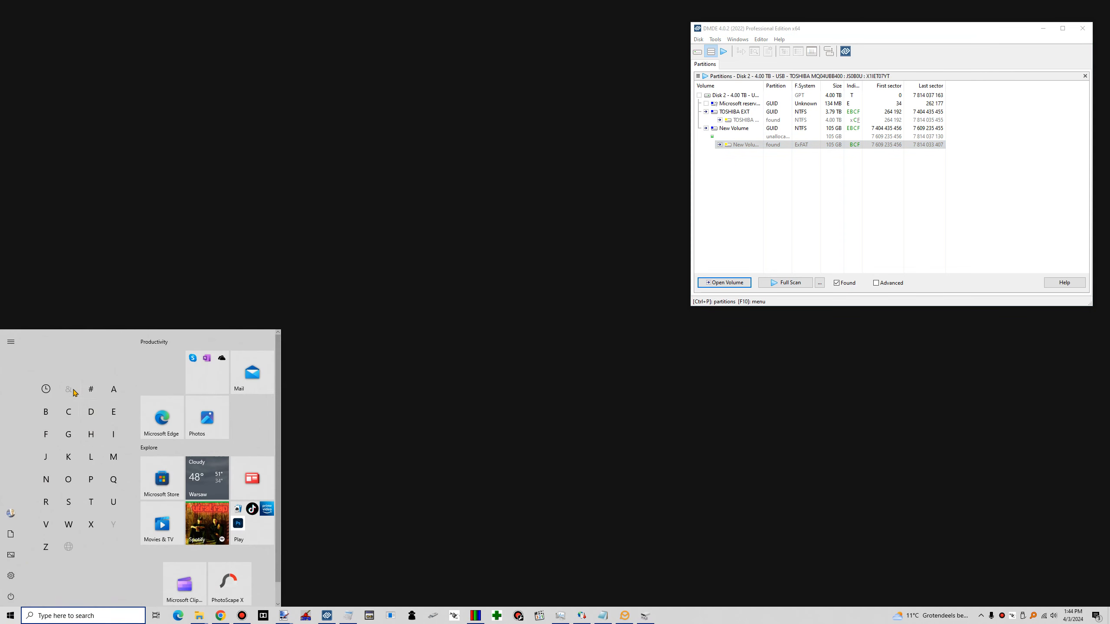
pyautogui.click(92, 413)
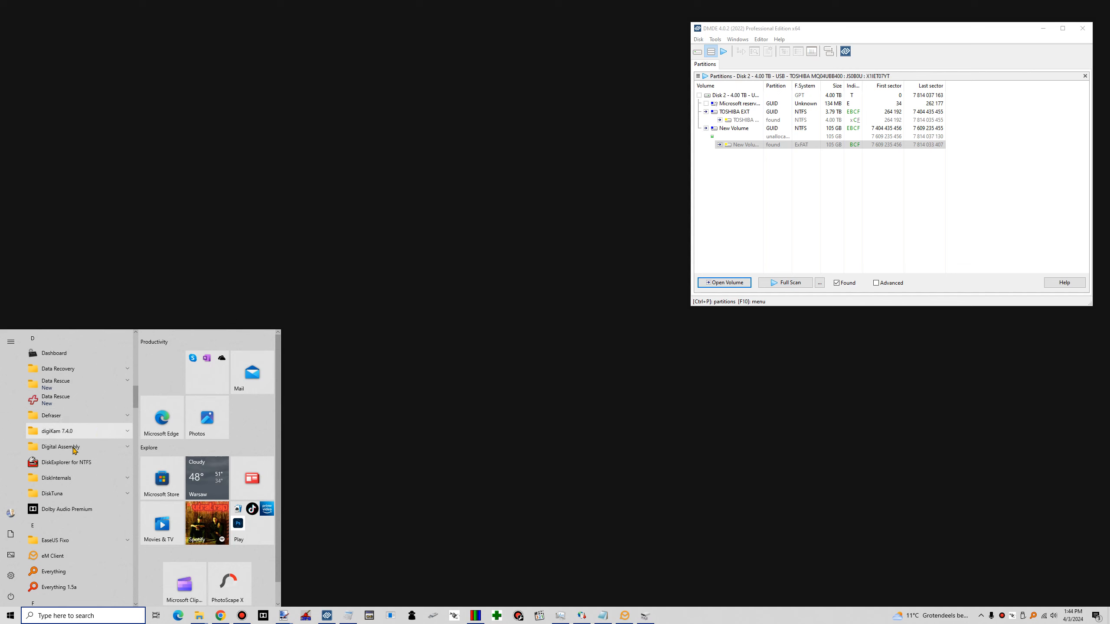
pyautogui.click(75, 370)
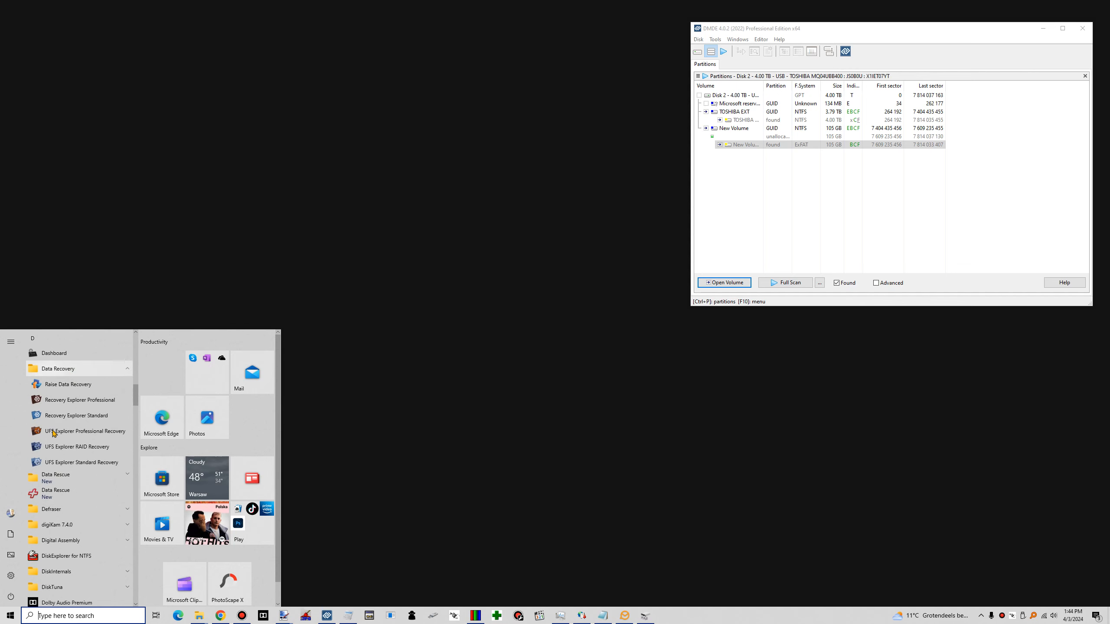
pyautogui.click(98, 463)
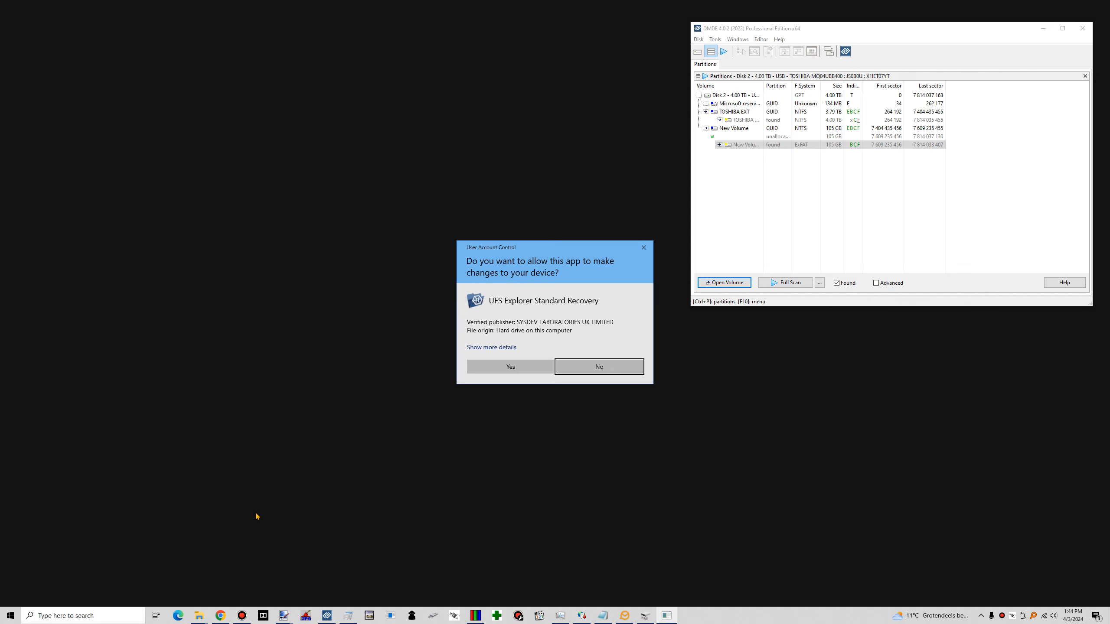
pyautogui.click(511, 367)
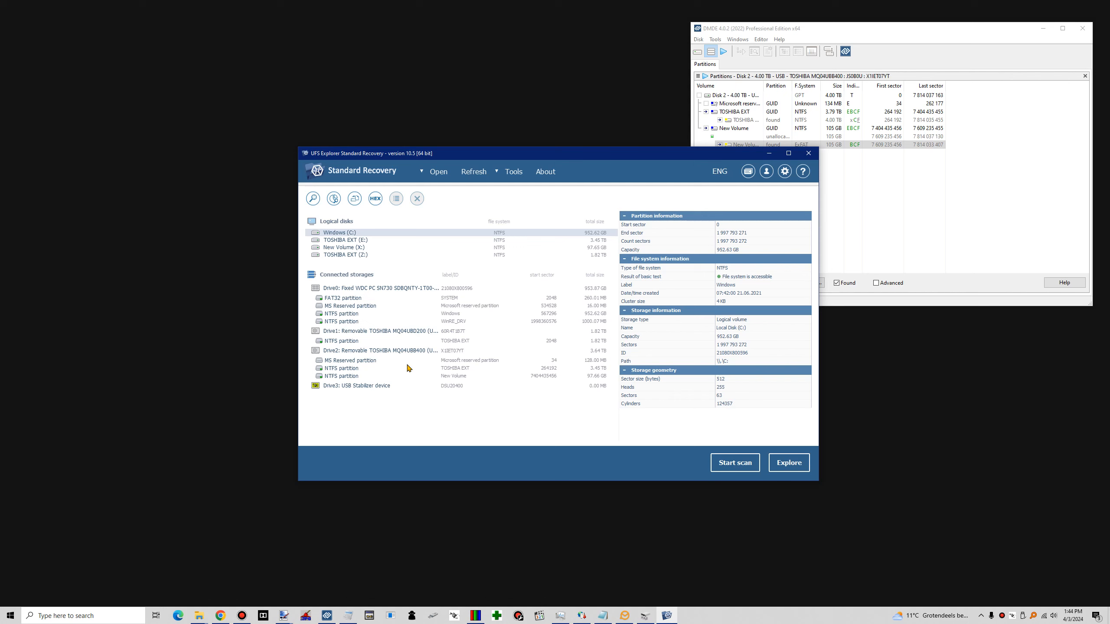
# Step: Move the UFS Explorer window clear of DMDE and open partition management for Drive2, the removable TOSHIBA MQ04UBB400
pyautogui.click(400, 352)
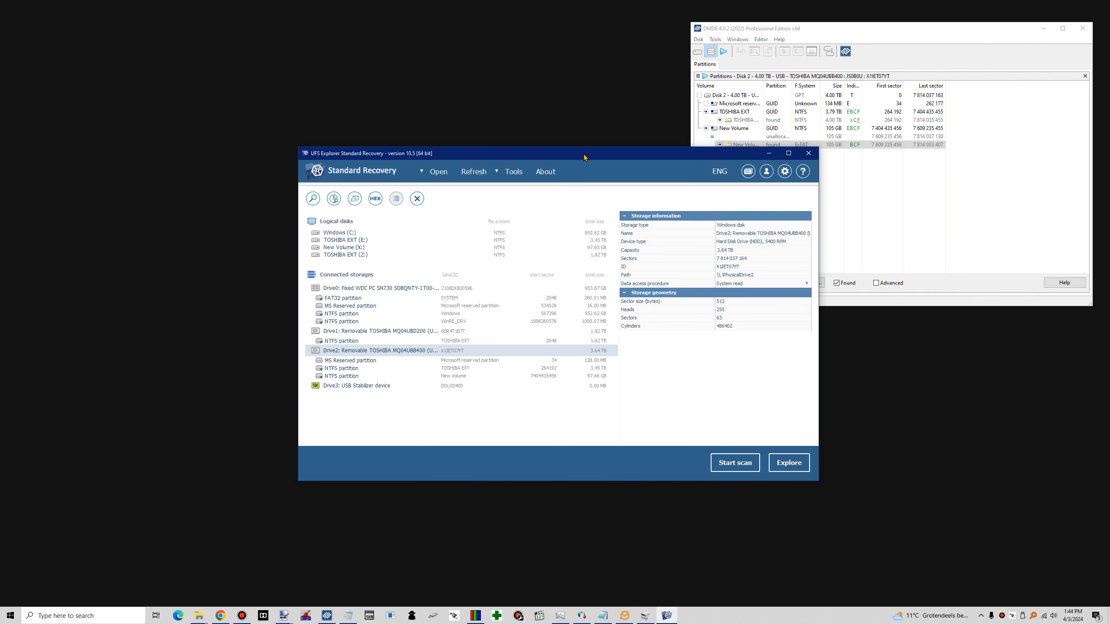
pyautogui.moveTo(584, 157); pyautogui.dragTo(438, 105)
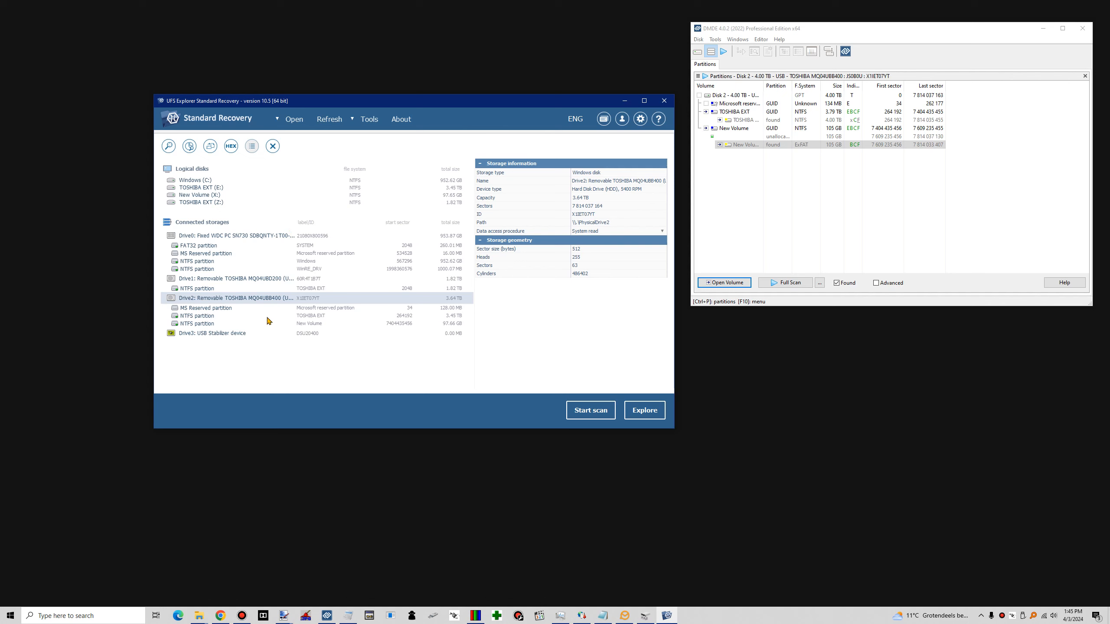
pyautogui.rightClick(253, 297)
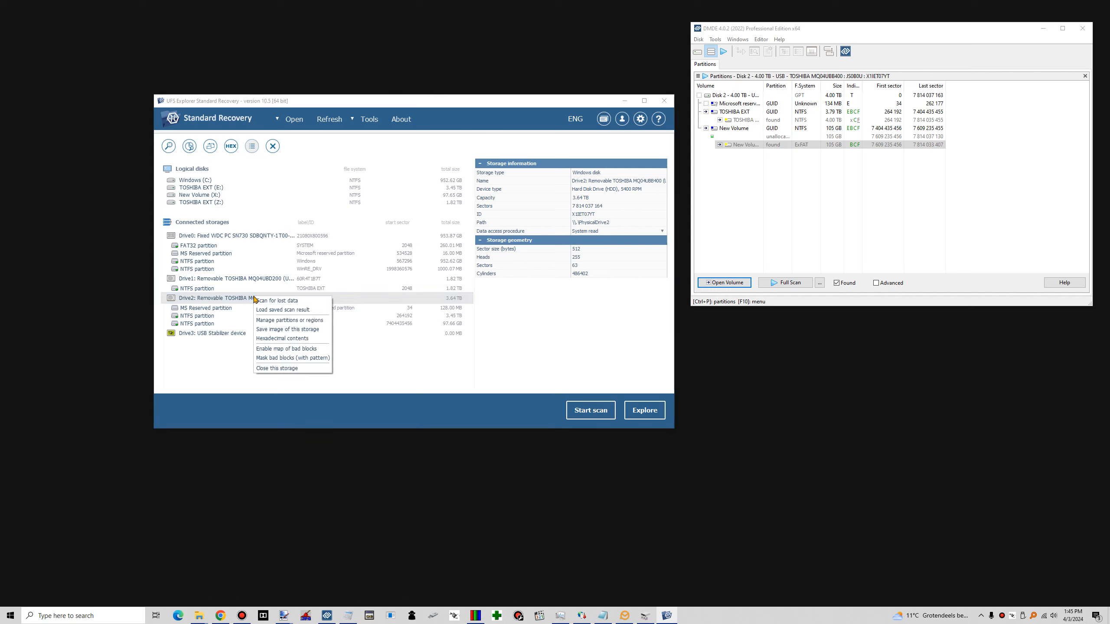
pyautogui.click(276, 321)
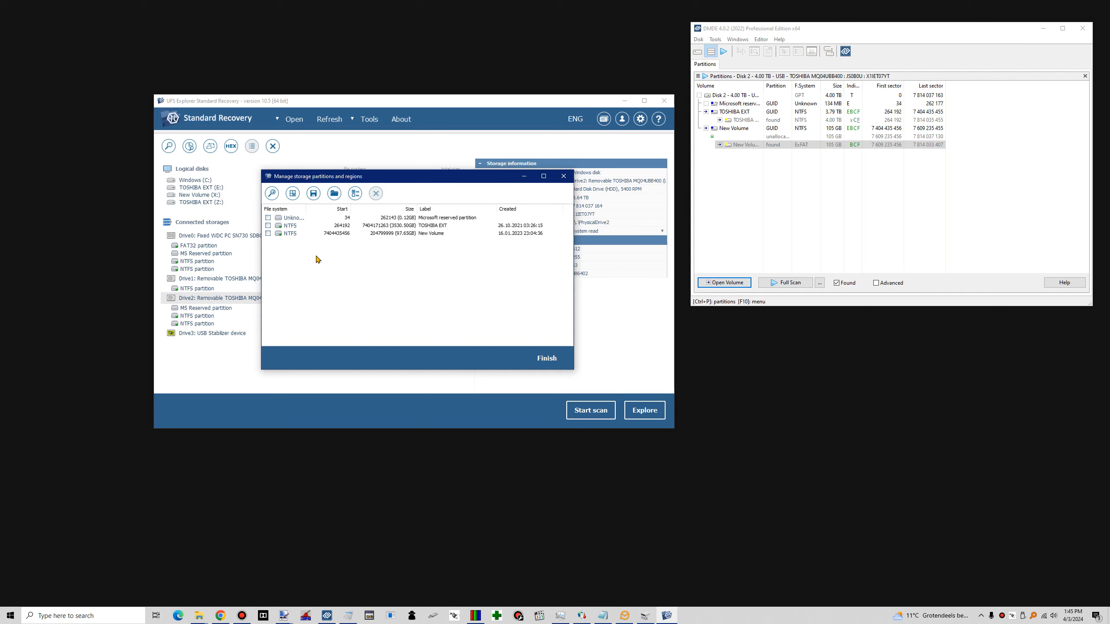
# Step: Try to search the drive for partitions using the skip found regions method, stopping the search early
pyautogui.click(272, 195)
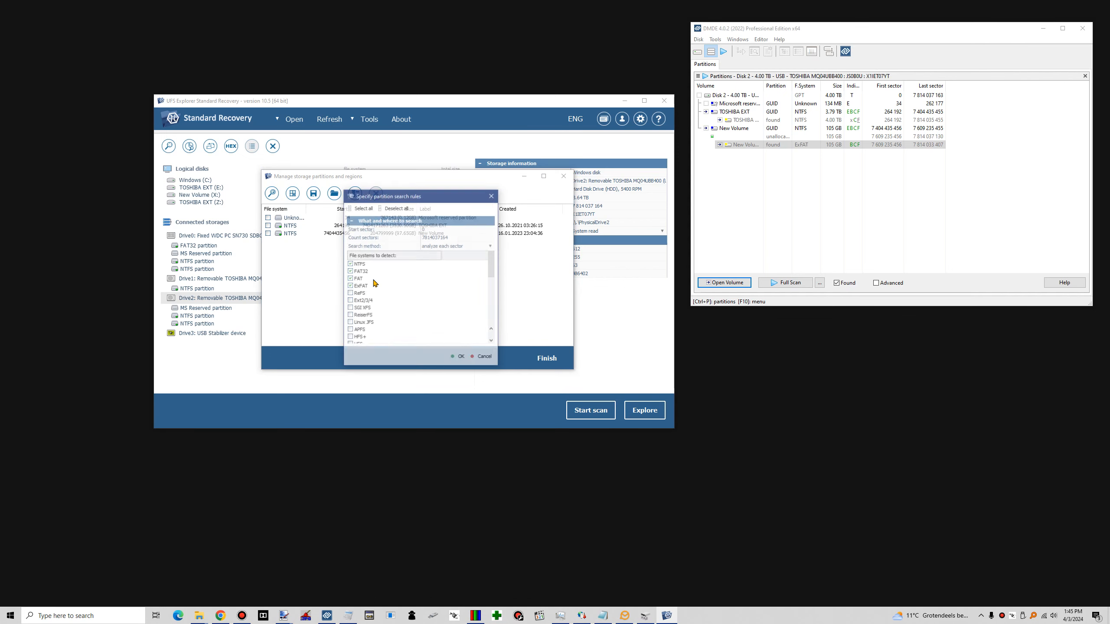
pyautogui.click(491, 246)
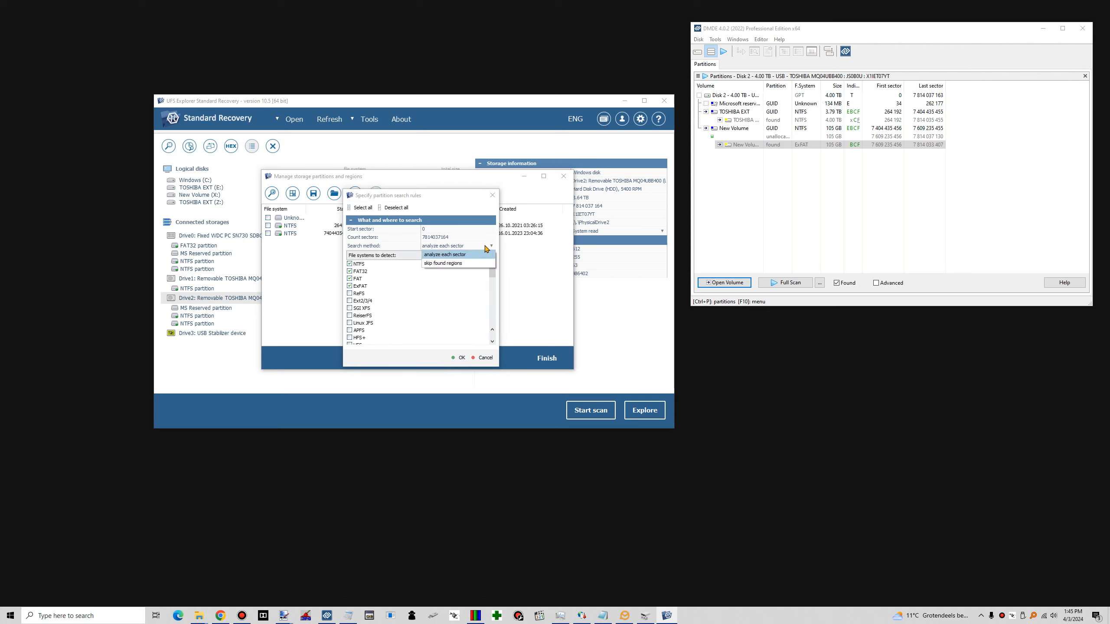
pyautogui.click(437, 264)
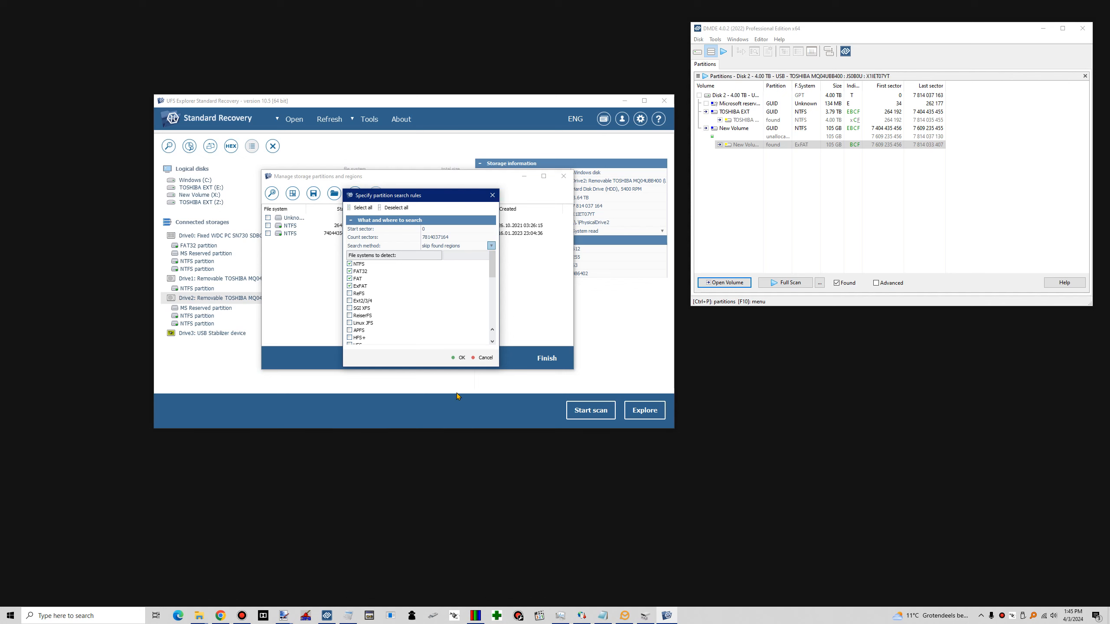
pyautogui.click(459, 358)
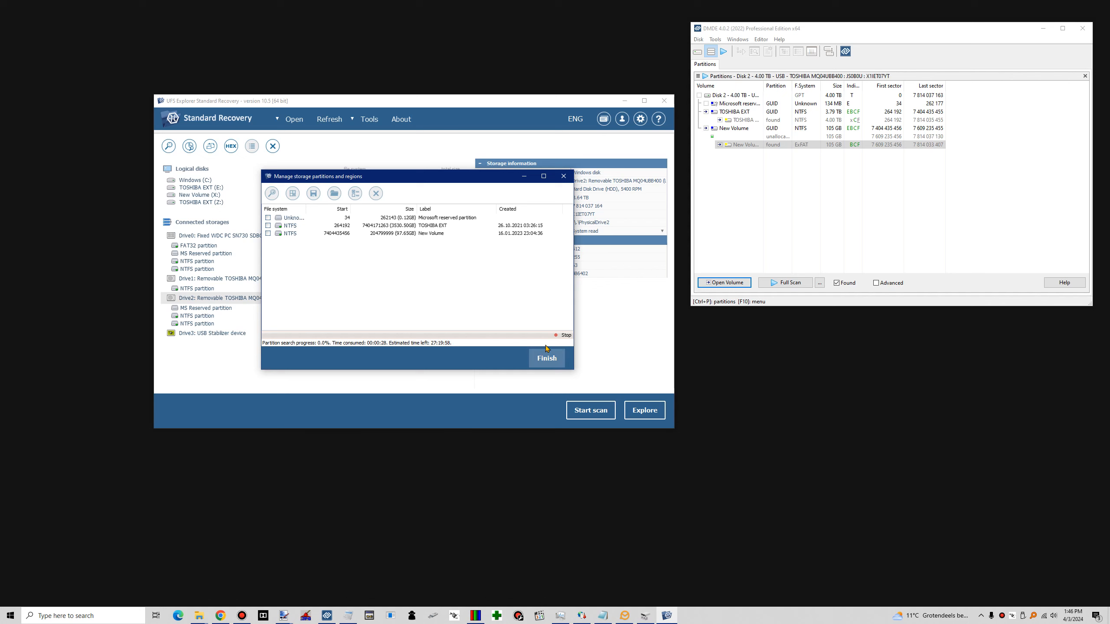
pyautogui.click(562, 335)
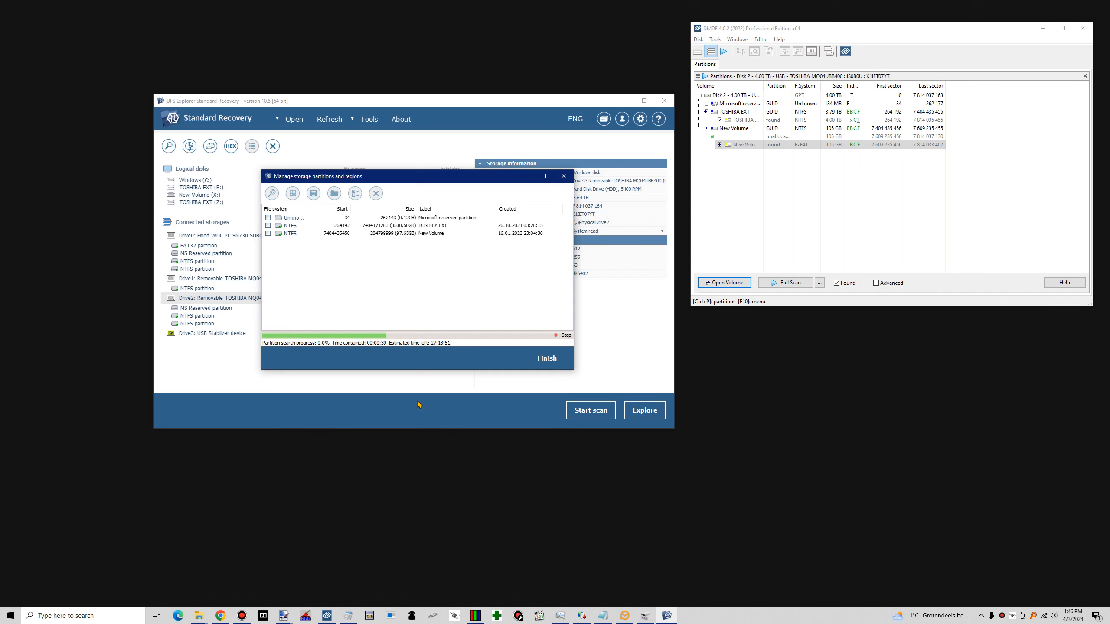
# Step: Remove all listed partitions of the TOSHIBA MQ04UBB400 drive from the program's partition list
pyautogui.click(356, 193)
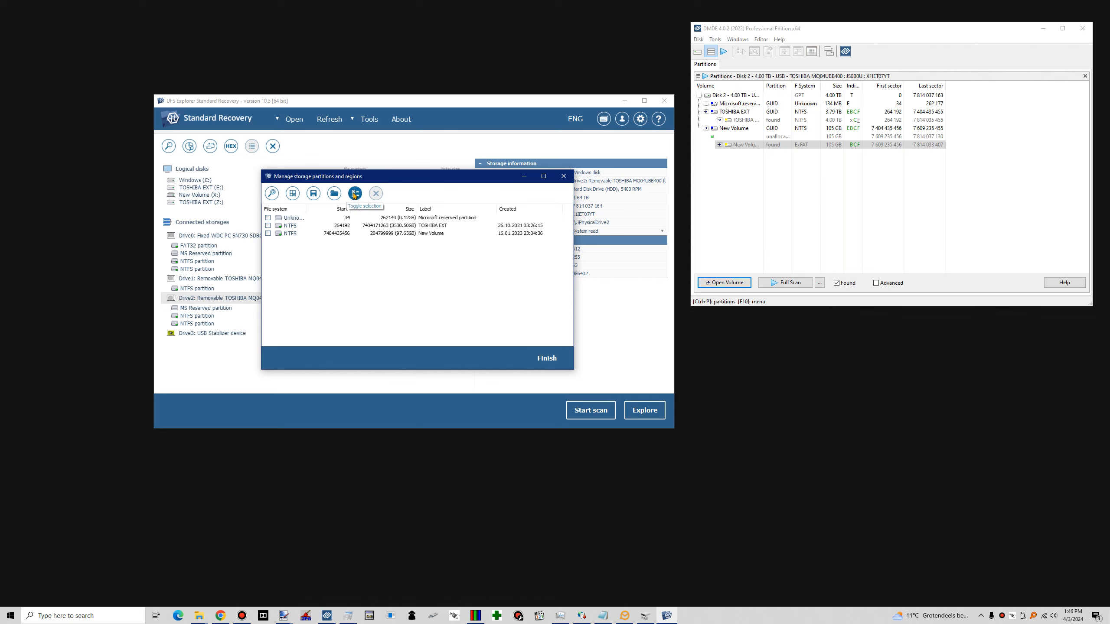
pyautogui.click(376, 193)
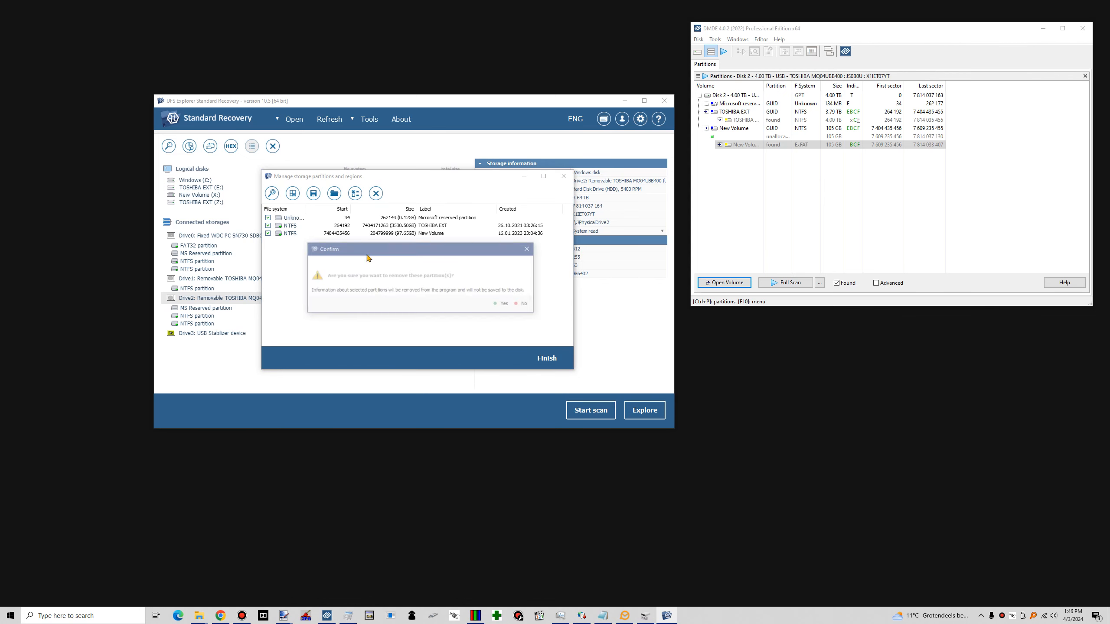
pyautogui.click(502, 305)
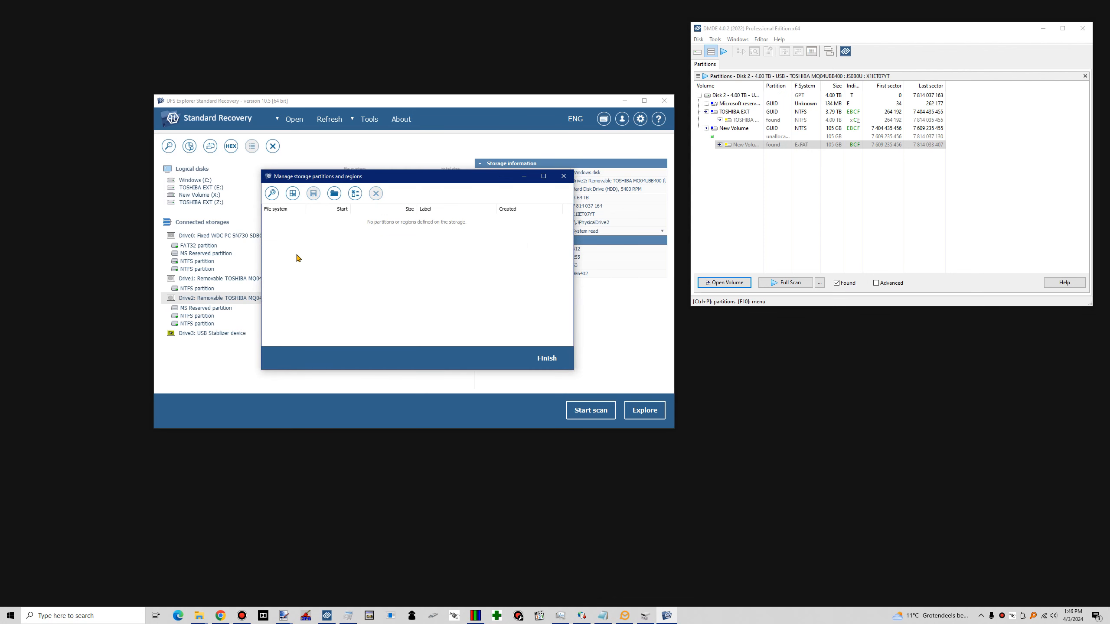
# Step: Search the whole drive for NTFS, FAT32, FAT and ExFAT partitions, using the skip found regions method
pyautogui.click(272, 193)
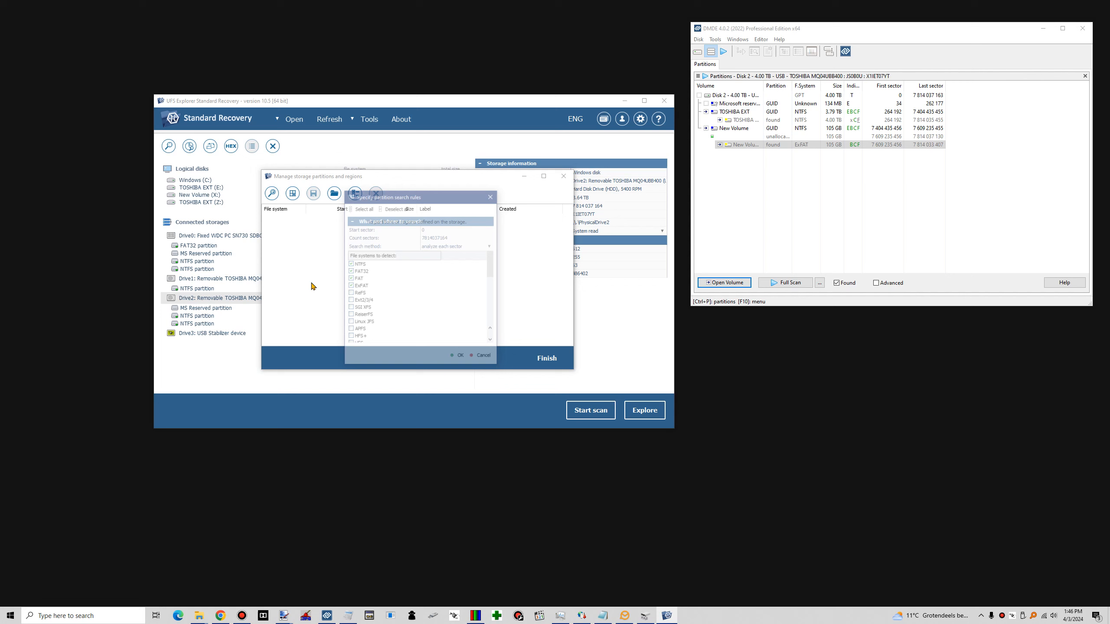
pyautogui.click(491, 246)
pyautogui.click(450, 264)
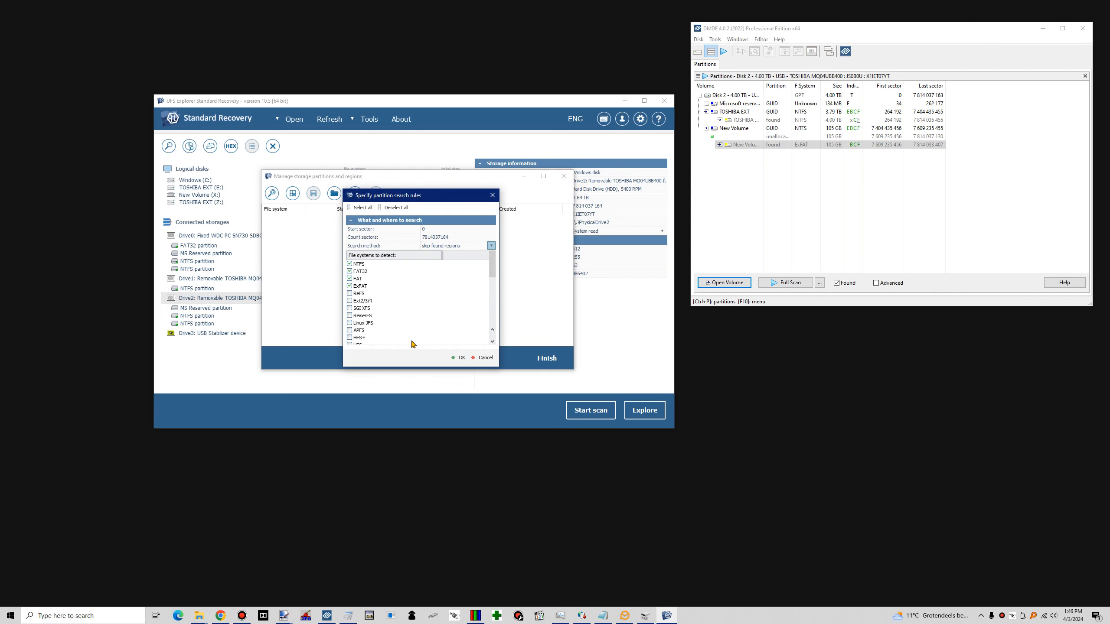
pyautogui.click(459, 358)
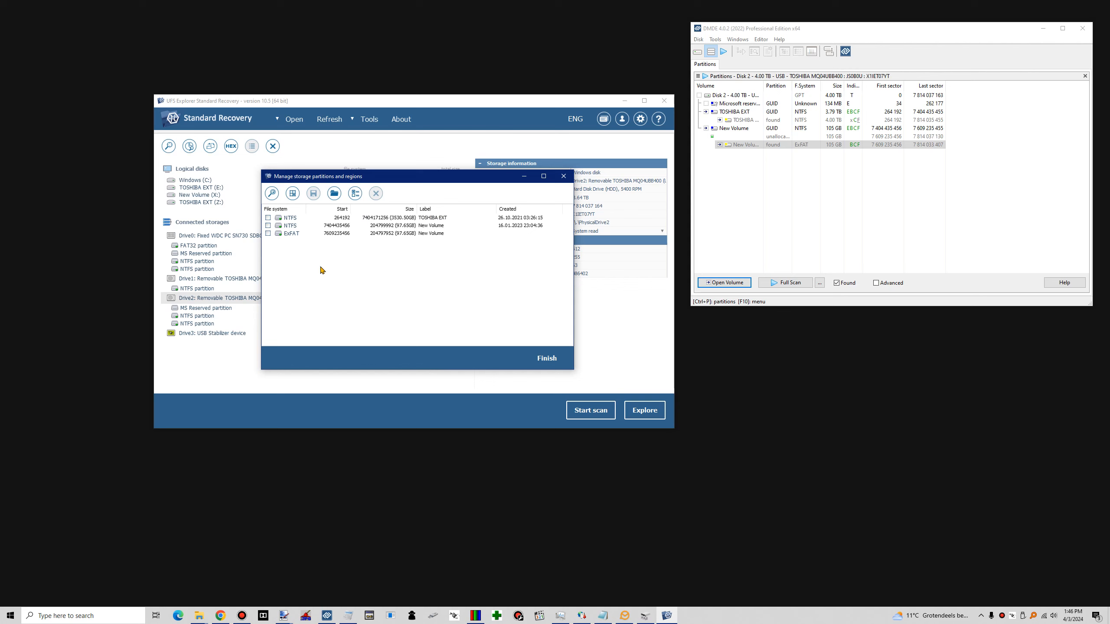
# Step: Accept the found partitions and select the ExFAT partition under Drive2 in the connected storages
pyautogui.click(337, 236)
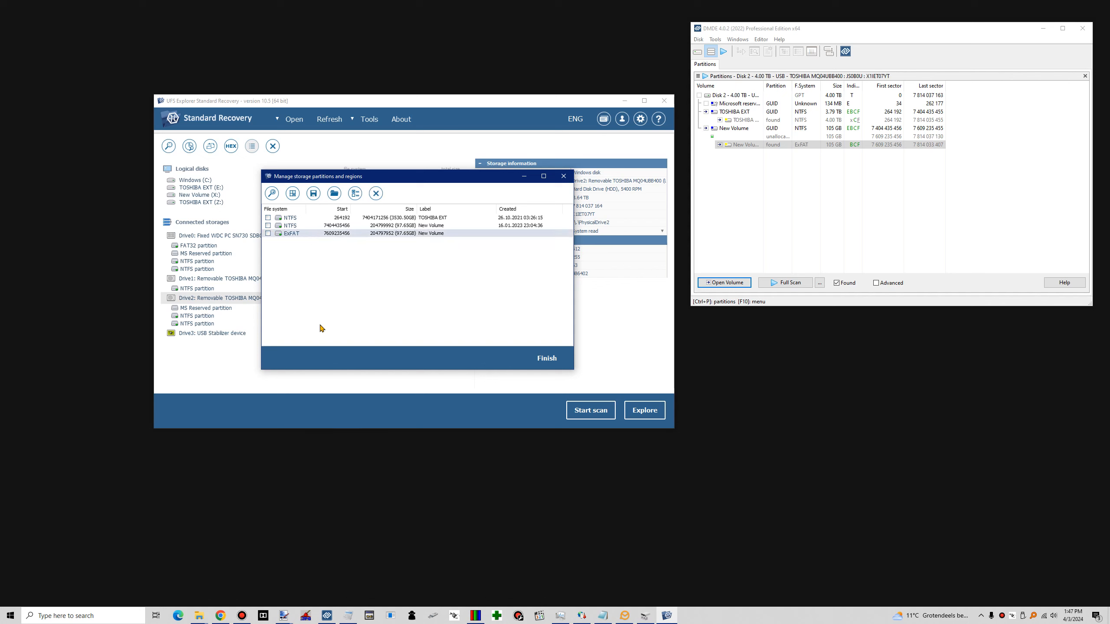
pyautogui.click(541, 359)
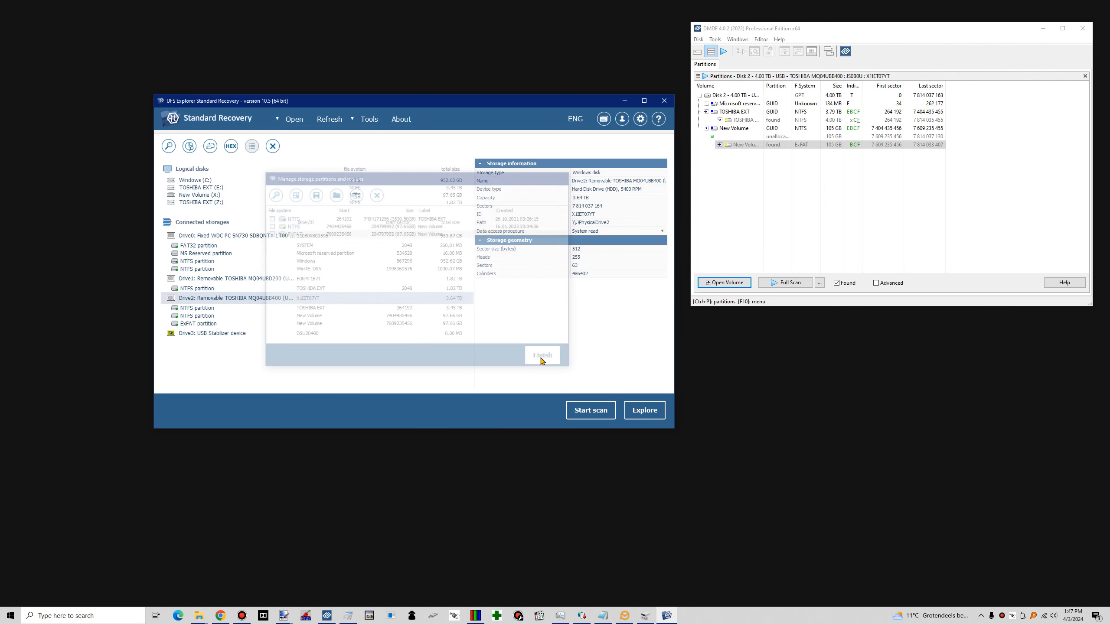
pyautogui.click(203, 324)
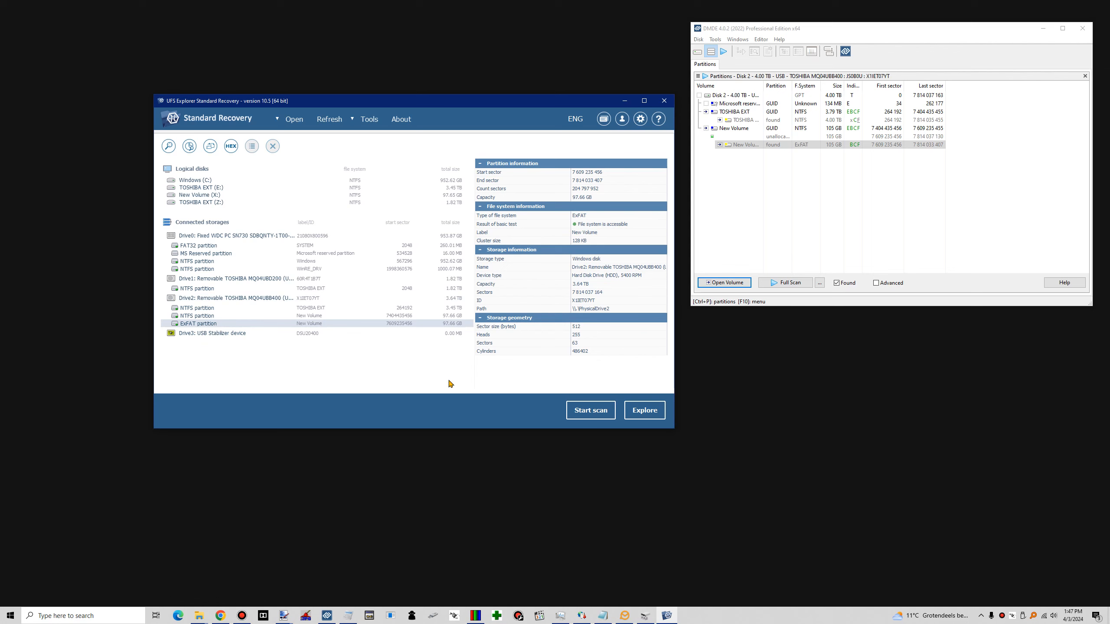
# Step: Shrink the UFS Explorer window and set it aside, launch Disk Drill with permission to make changes, and place it clear of the other windows
pyautogui.moveTo(672, 428); pyautogui.dragTo(586, 407)
pyautogui.moveTo(454, 115); pyautogui.dragTo(883, 183)
pyautogui.click(52, 615)
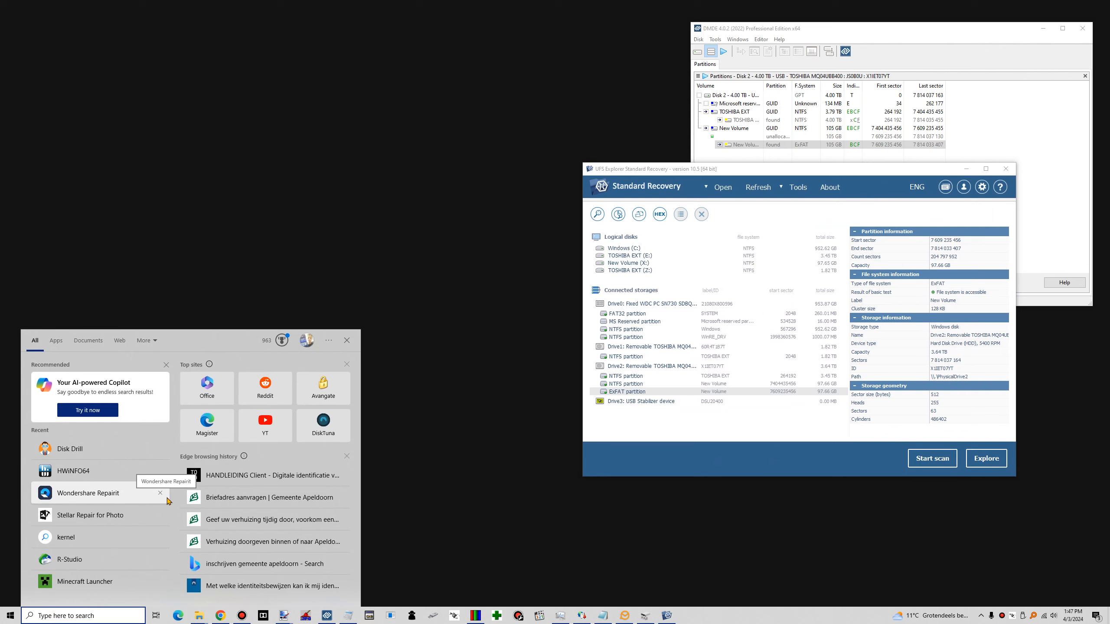
pyautogui.click(75, 444)
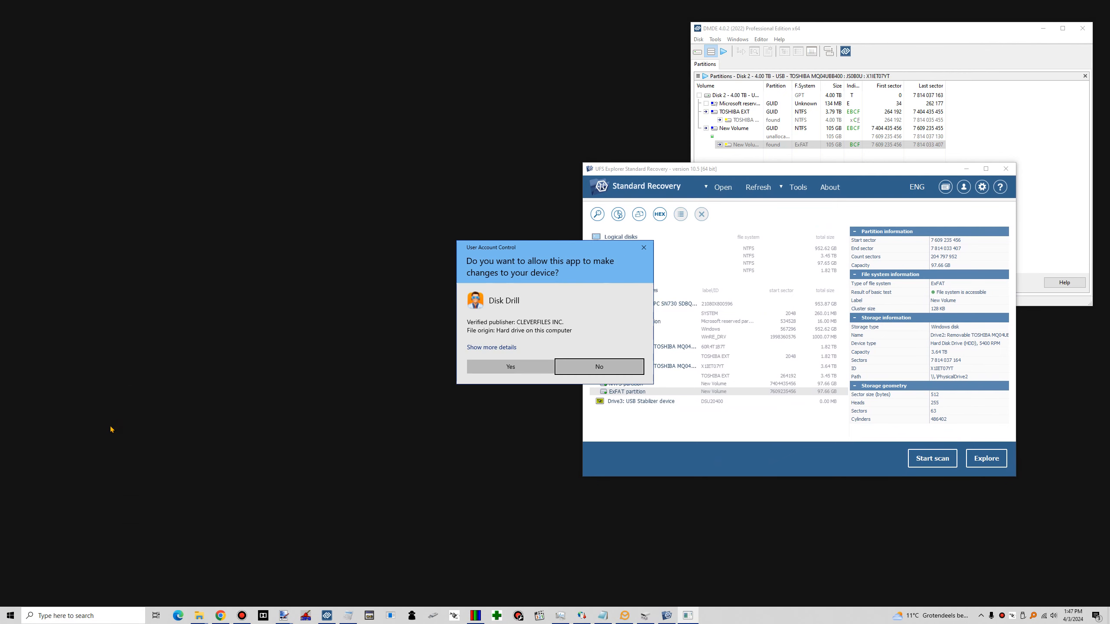
pyautogui.click(510, 366)
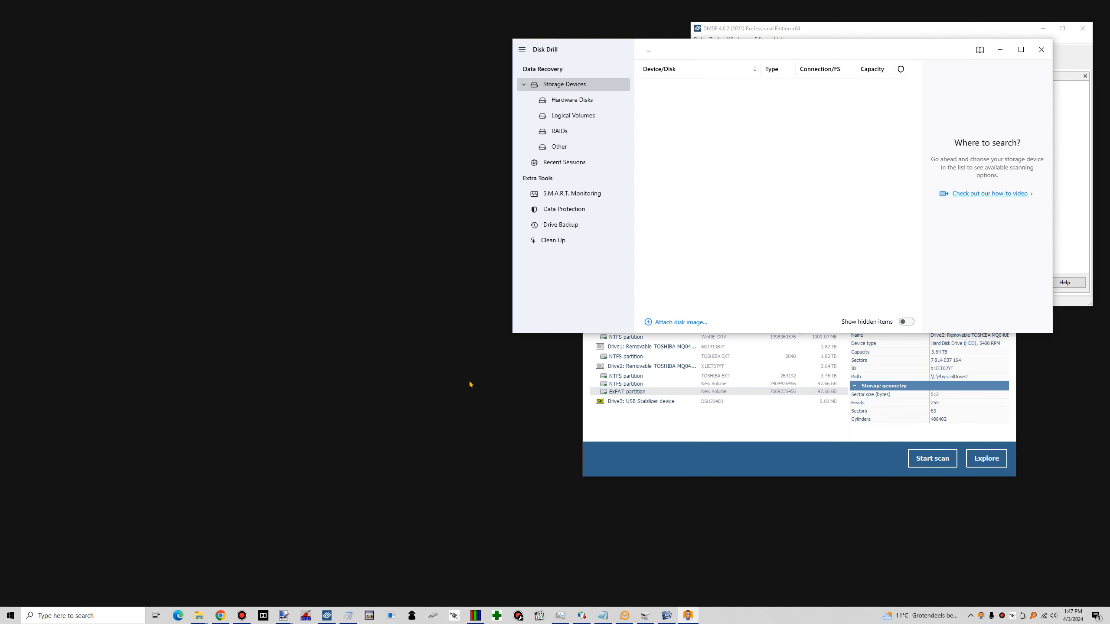
pyautogui.moveTo(834, 49); pyautogui.dragTo(343, 43)
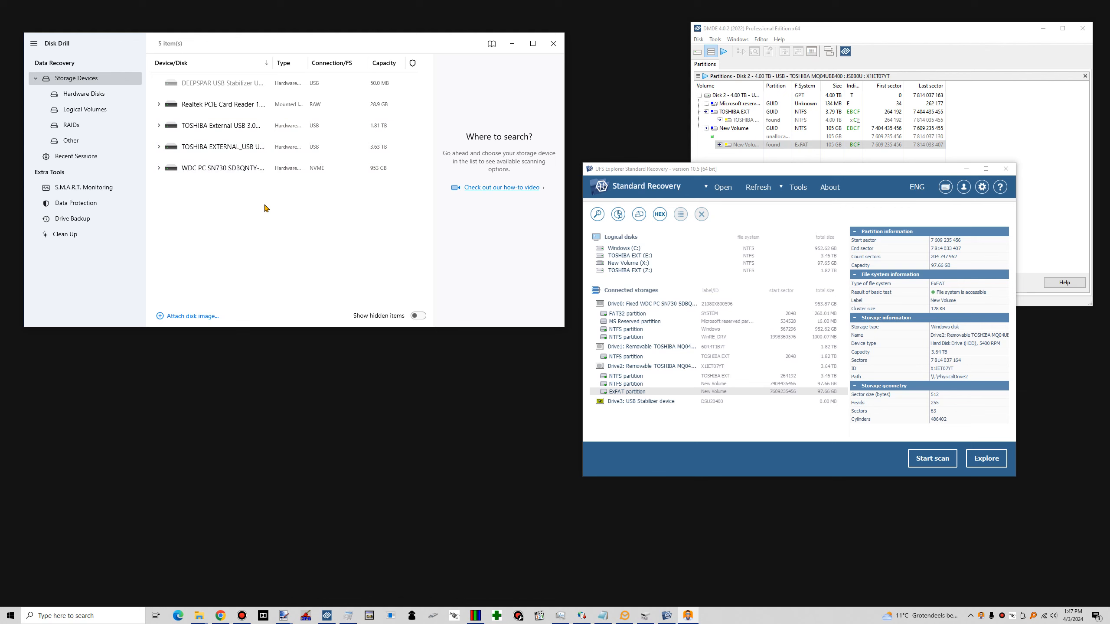
# Step: Expand the TOSHIBA EXTERNAL_USB drive in Disk Drill, select its ExFAT New Volume partition, and view the scan options available for it
pyautogui.click(158, 146)
pyautogui.click(896, 35)
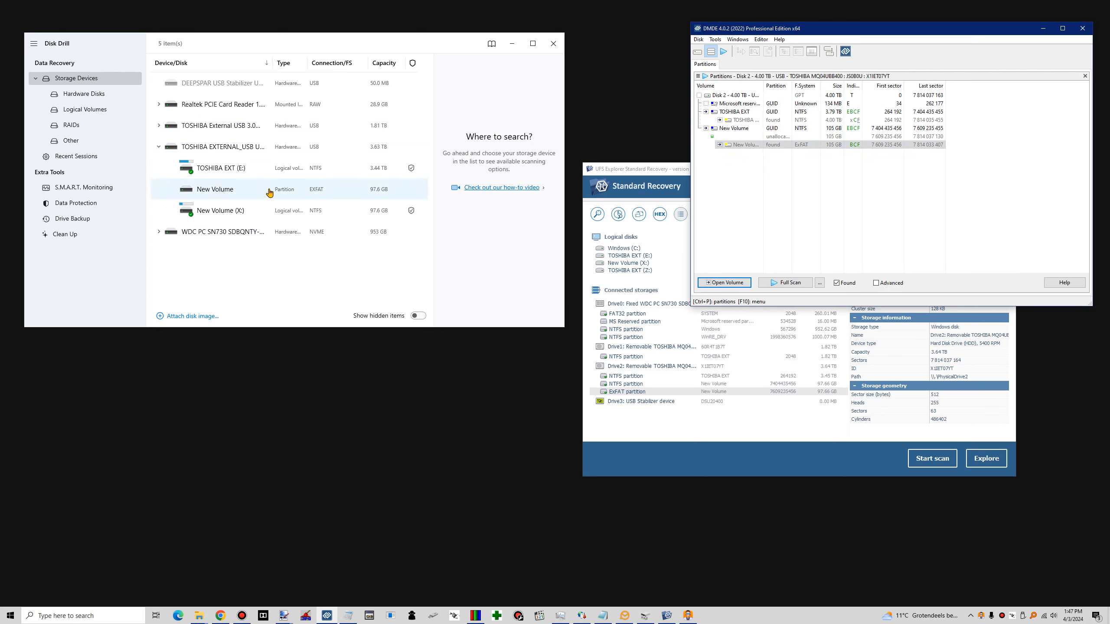
pyautogui.click(233, 193)
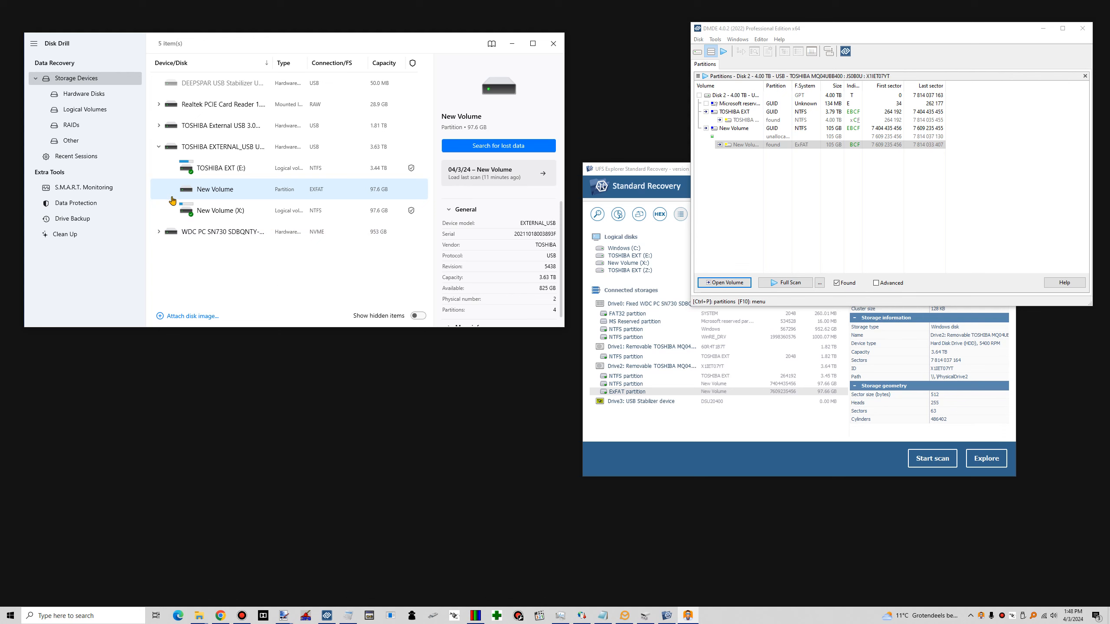
pyautogui.rightClick(218, 193)
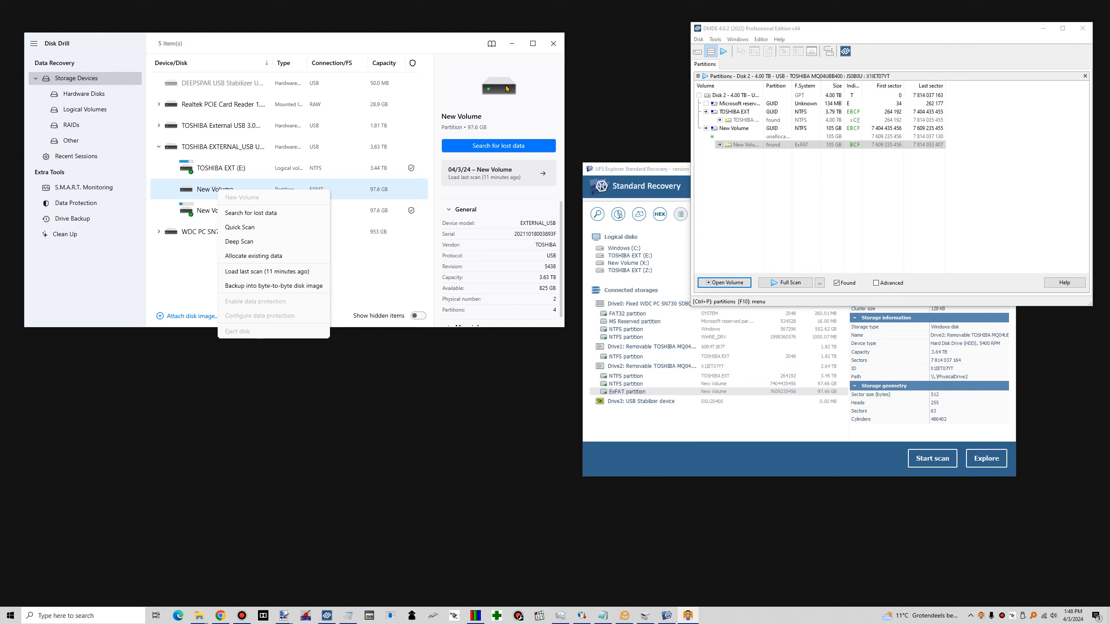
pyautogui.click(429, 43)
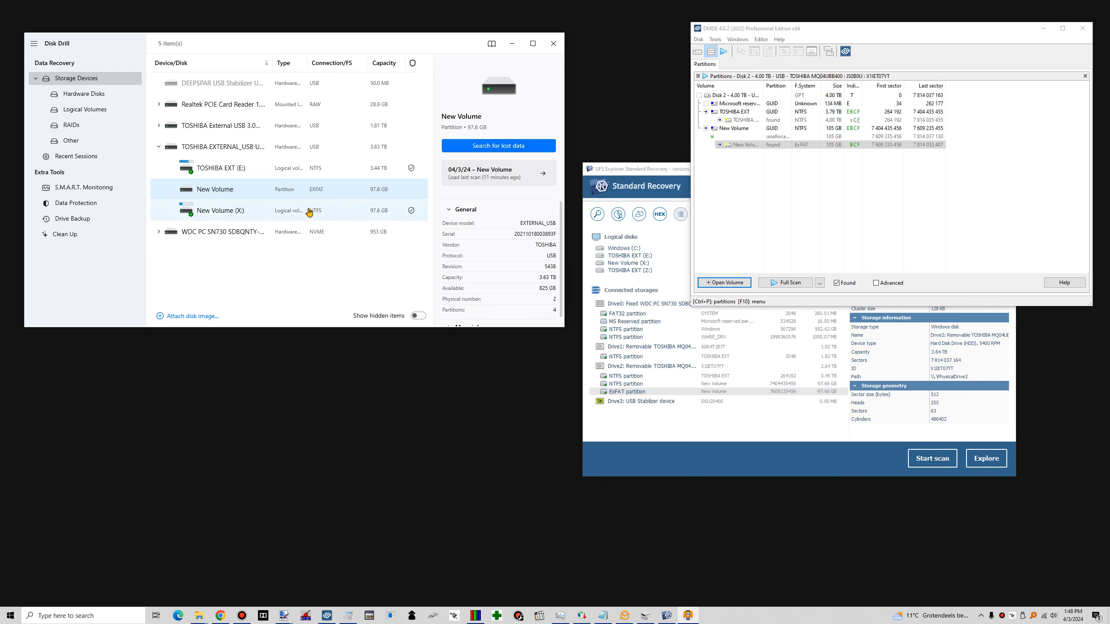
# Step: Run Allocate existing data on the ExFAT New Volume partition, review the found items, and preview canon_eos_70d_04.cr2
pyautogui.rightClick(221, 193)
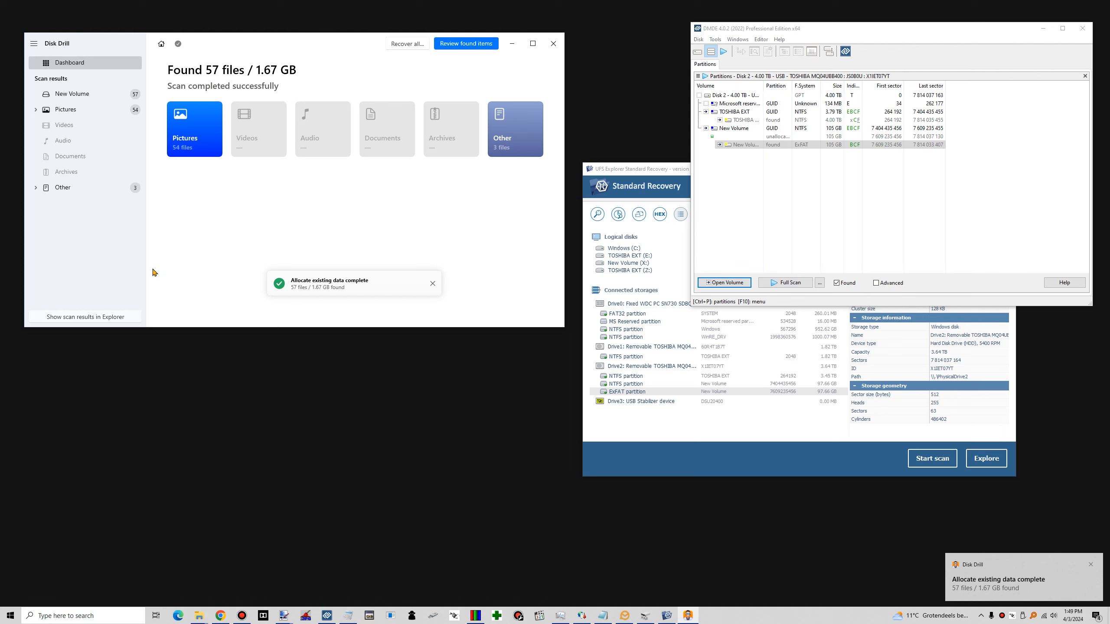
pyautogui.click(459, 47)
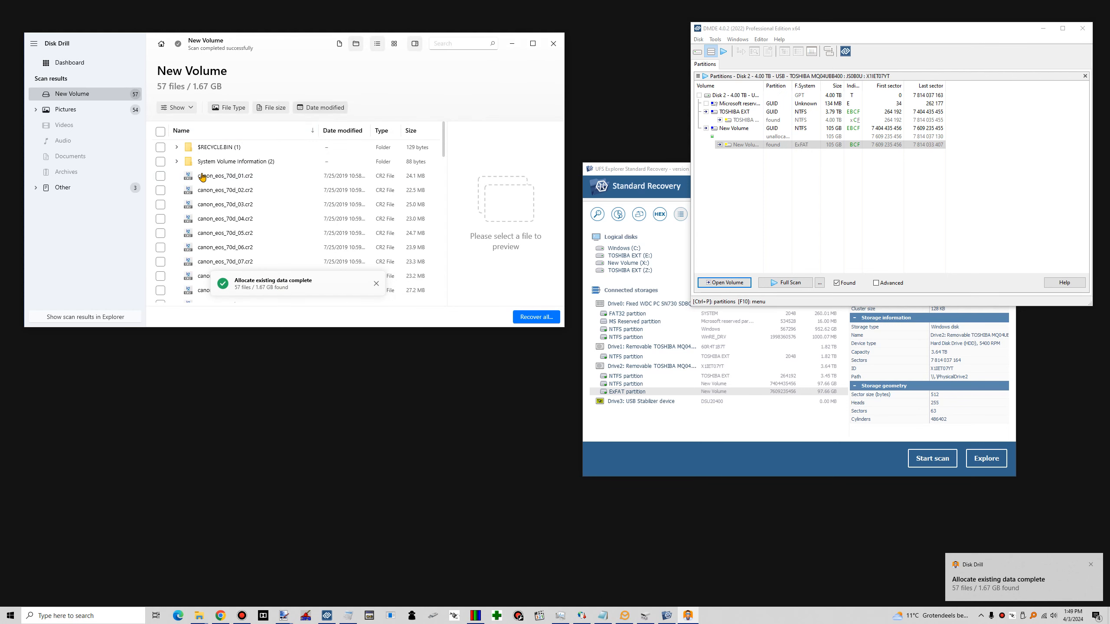
pyautogui.click(298, 224)
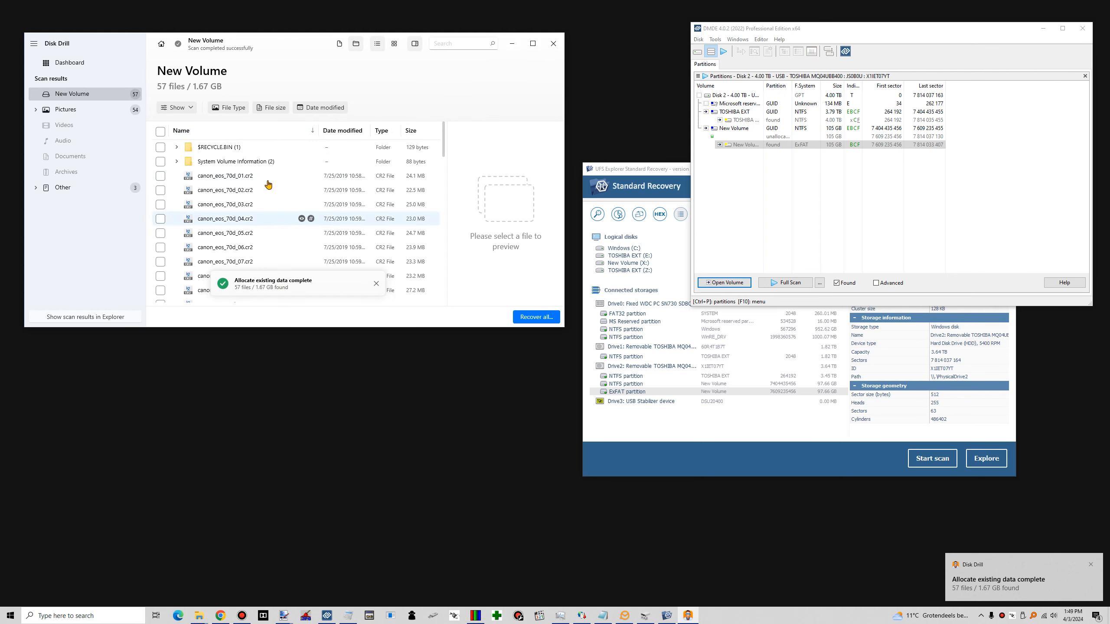
pyautogui.click(377, 284)
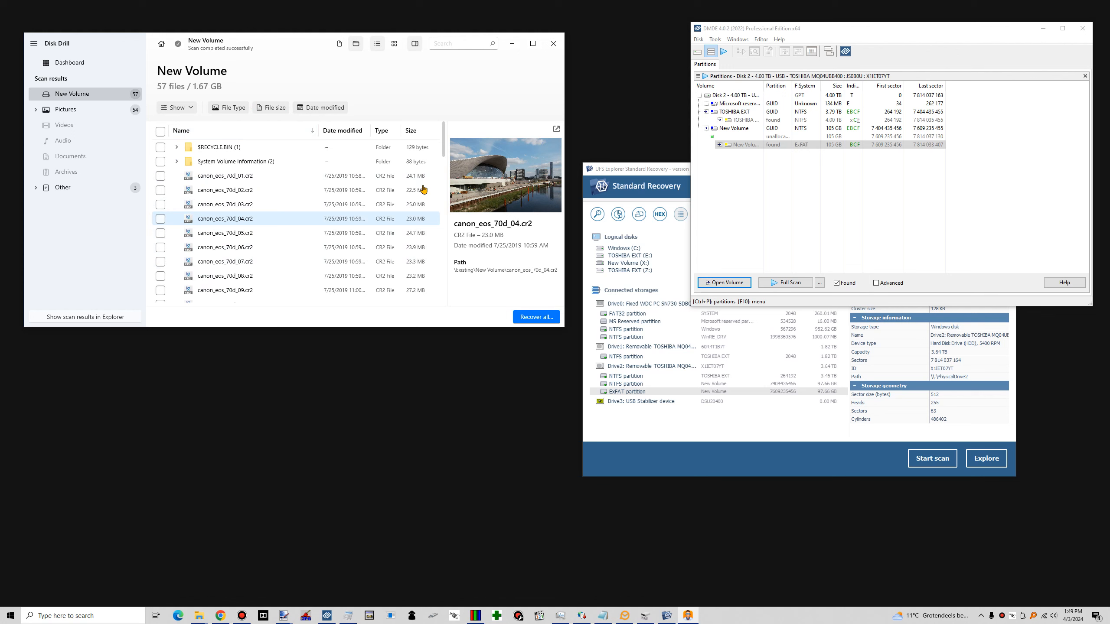
# Step: Switch to UFS Explorer, explore the selected ExFAT partition, and preview canon_eos_70d_11.cr2 and canon_eos_70d_09.cr2
pyautogui.click(632, 170)
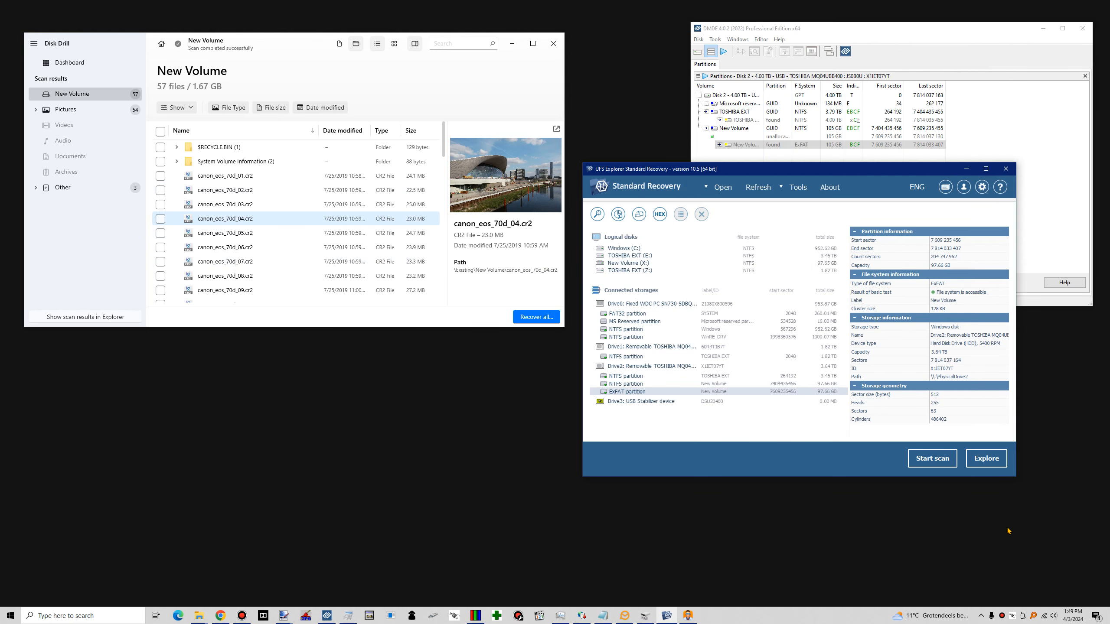
pyautogui.click(985, 459)
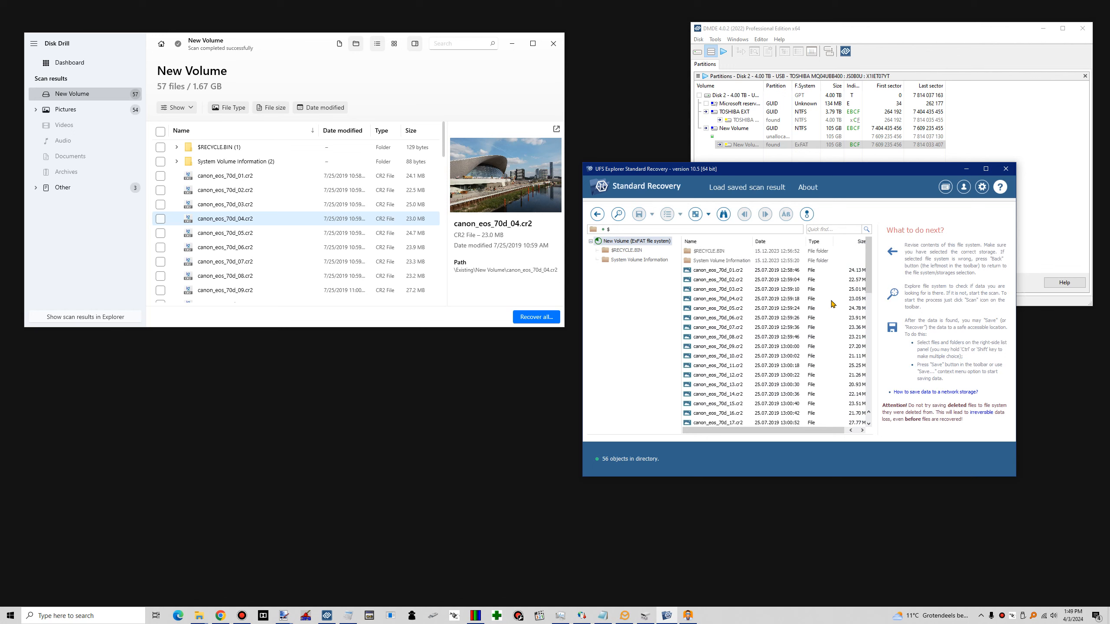
pyautogui.scroll(-2, 870, 275)
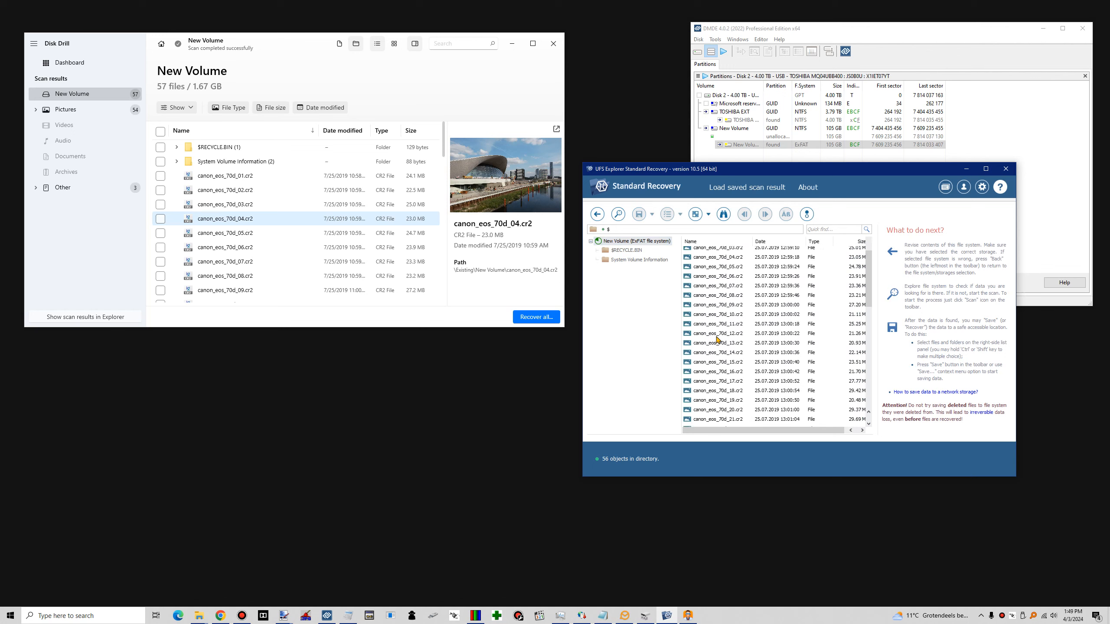
pyautogui.click(729, 325)
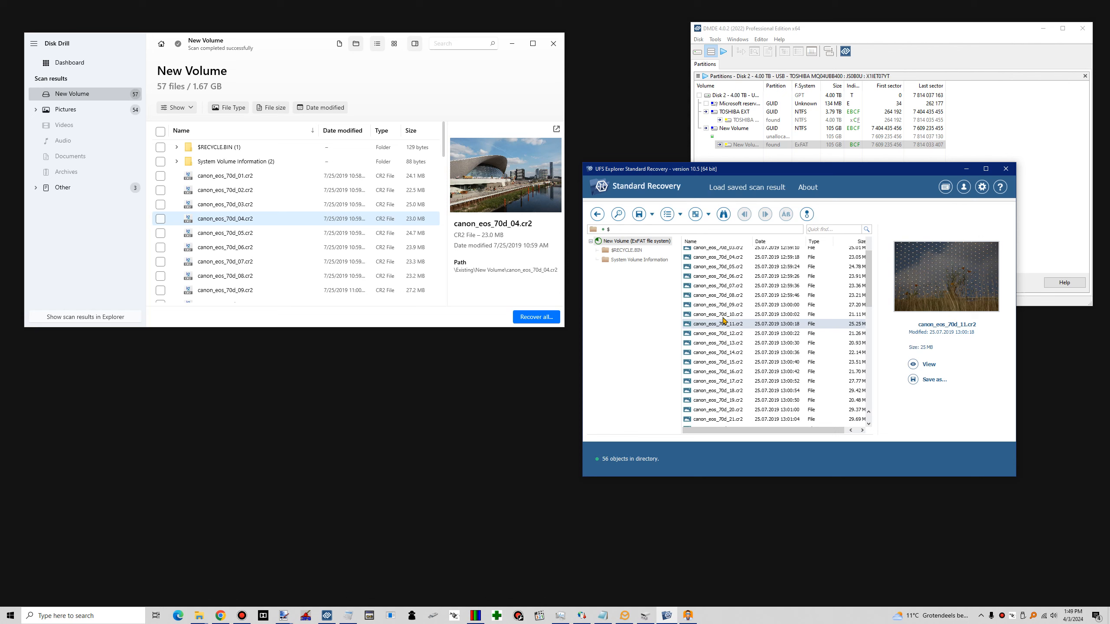
pyautogui.click(730, 306)
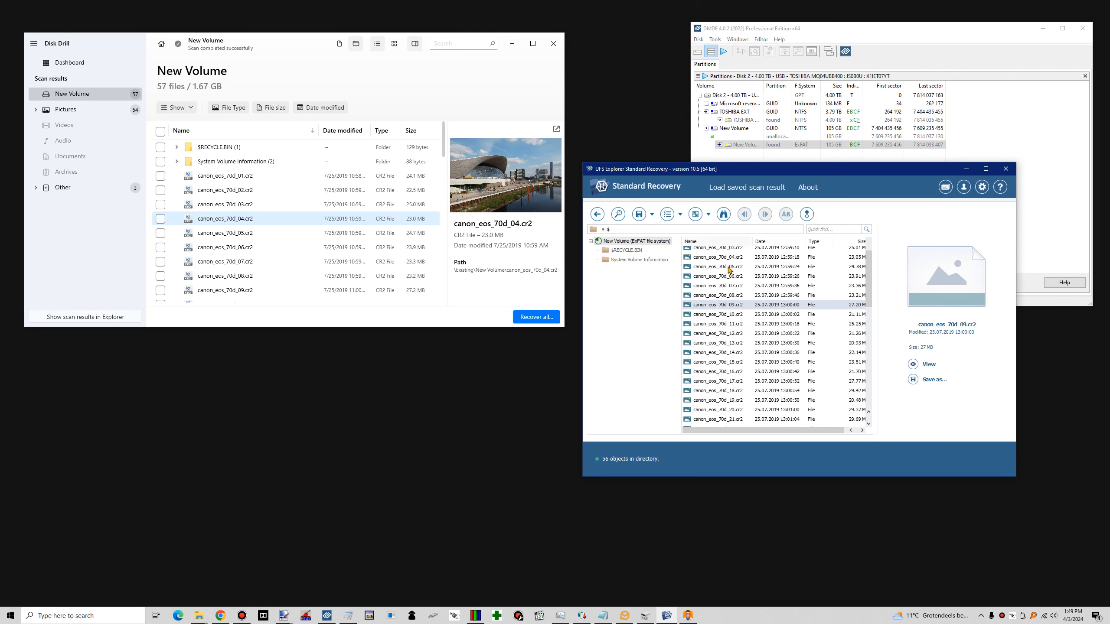
# Step: Arrange the UFS Explorer window over Disk Drill with DMDE separate from both, and bring Disk Drill to the front
pyautogui.moveTo(821, 171); pyautogui.dragTo(262, 213)
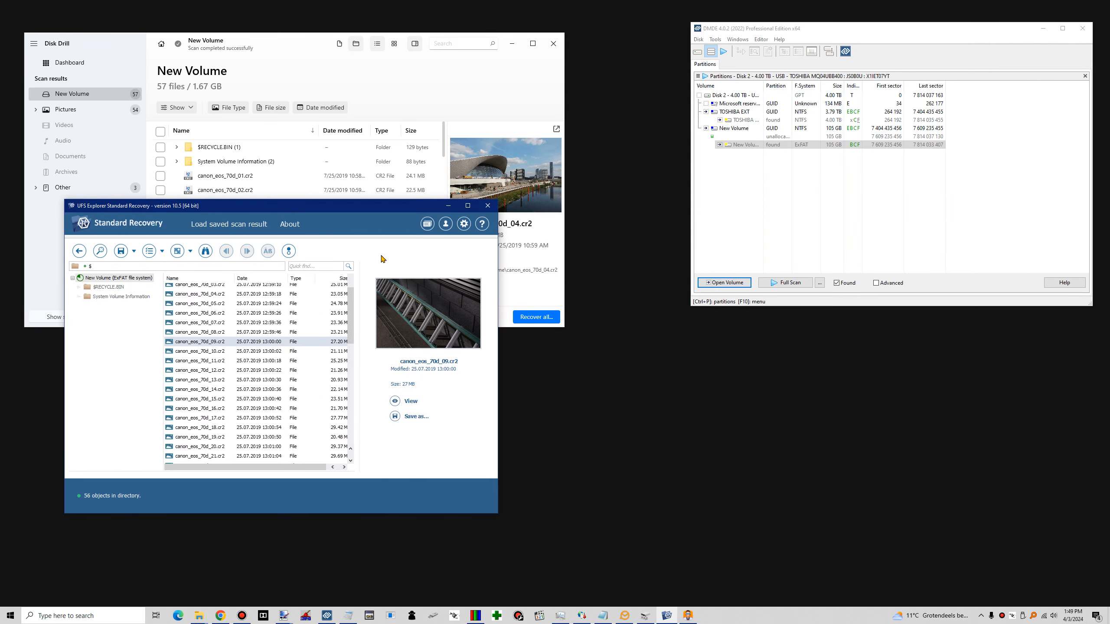
pyautogui.moveTo(825, 30); pyautogui.dragTo(805, 32)
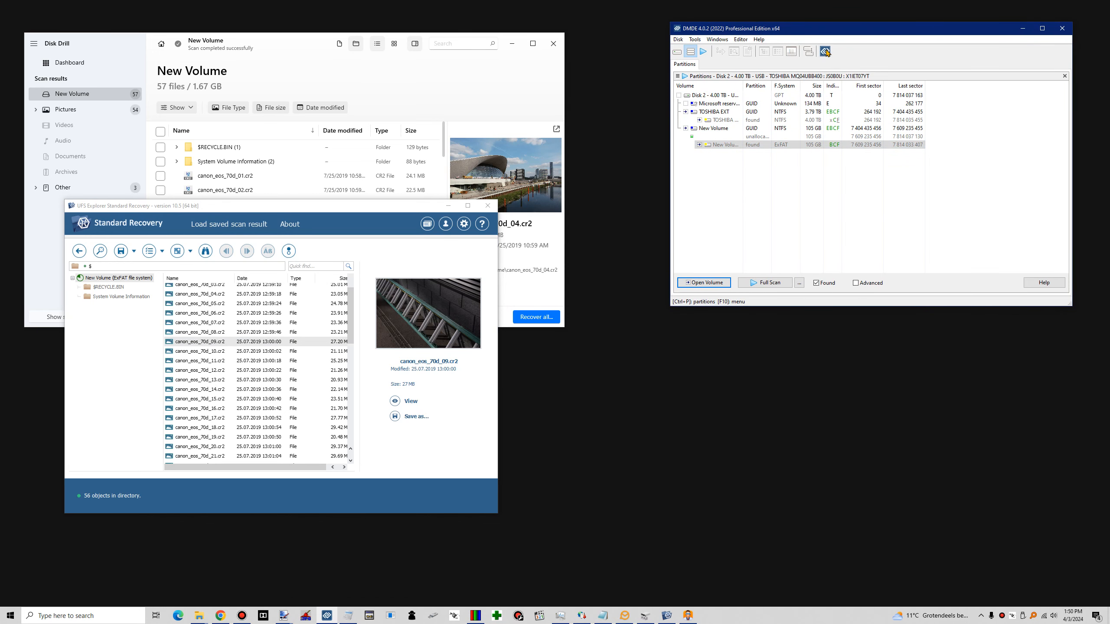
pyautogui.moveTo(828, 32); pyautogui.dragTo(794, 116)
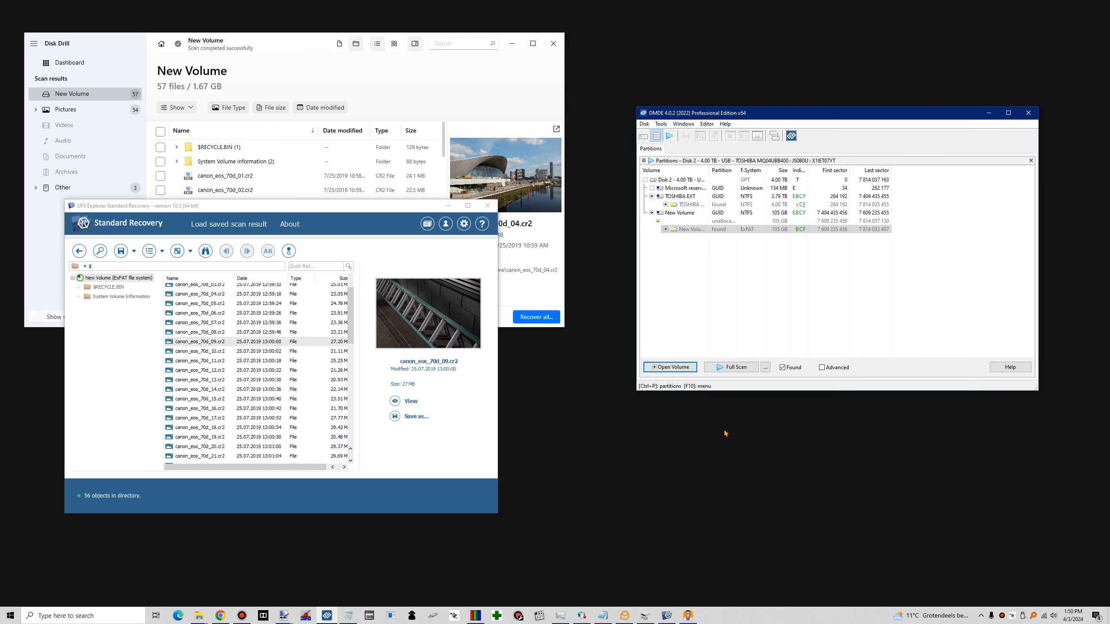
pyautogui.moveTo(823, 114); pyautogui.dragTo(820, 109)
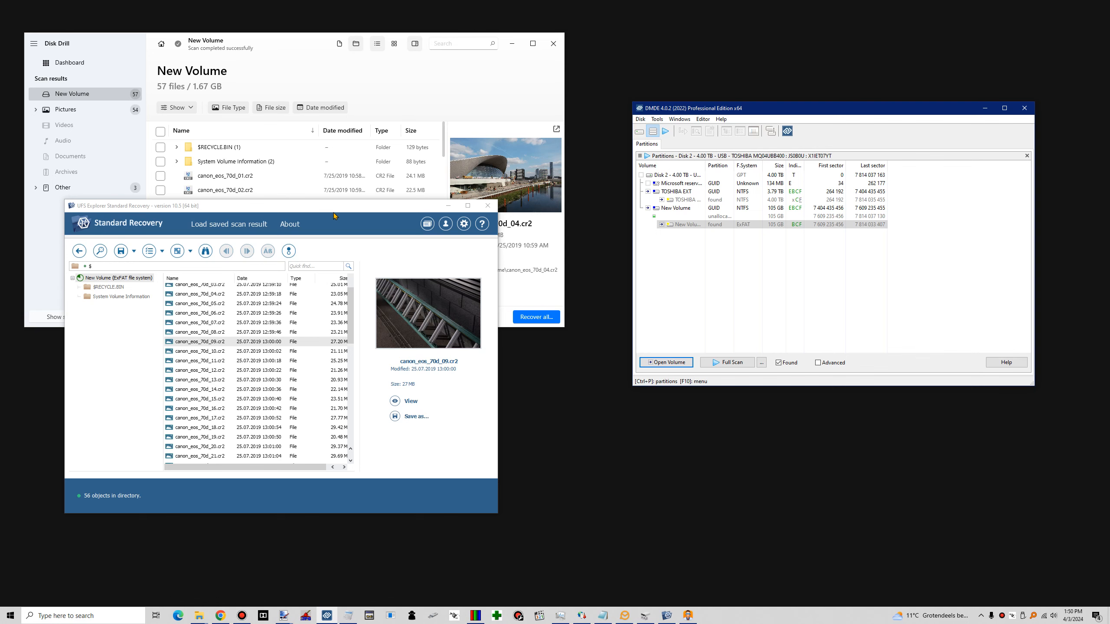
pyautogui.moveTo(333, 209); pyautogui.dragTo(344, 215)
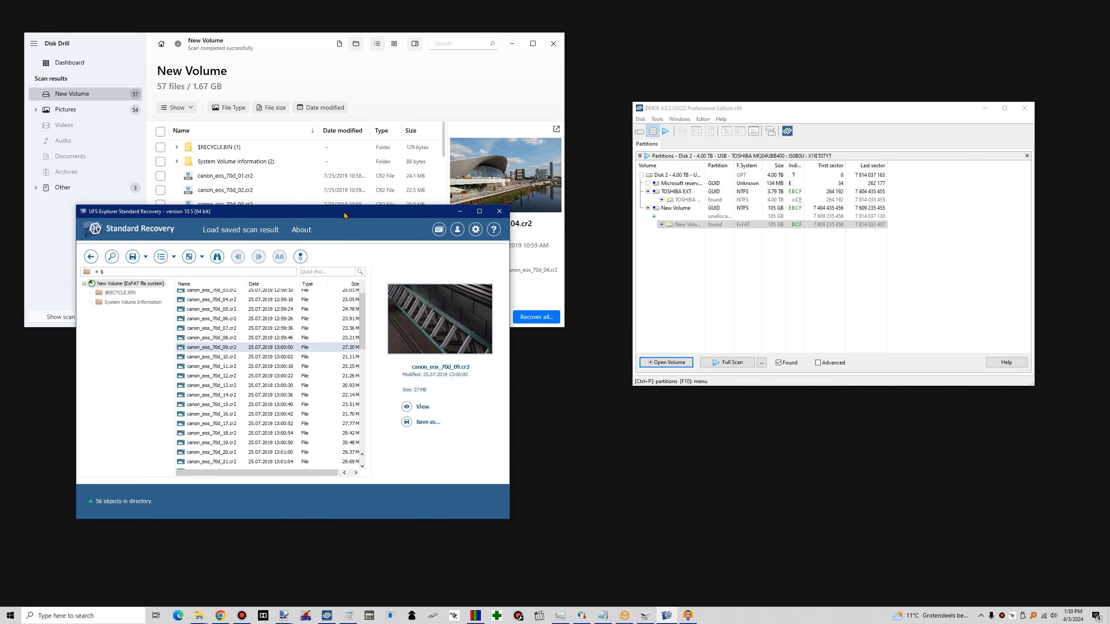
pyautogui.click(275, 42)
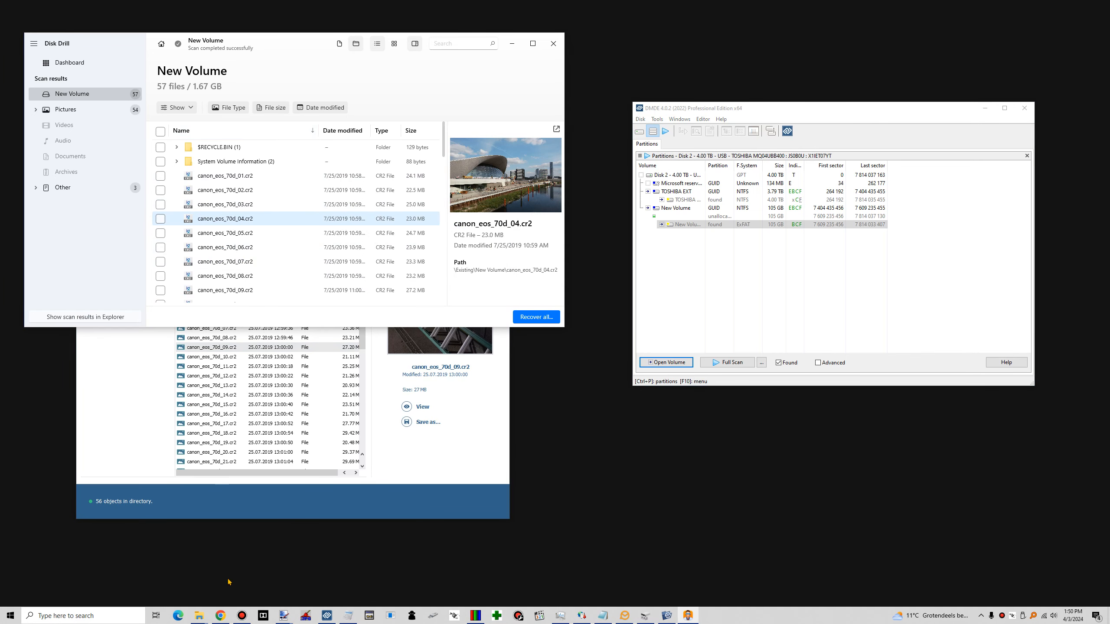
# Step: Switch to Chrome, search the web for "disk drill" in a new tab, and open the CleverFiles upgrade pricing page for Windows
pyautogui.click(220, 615)
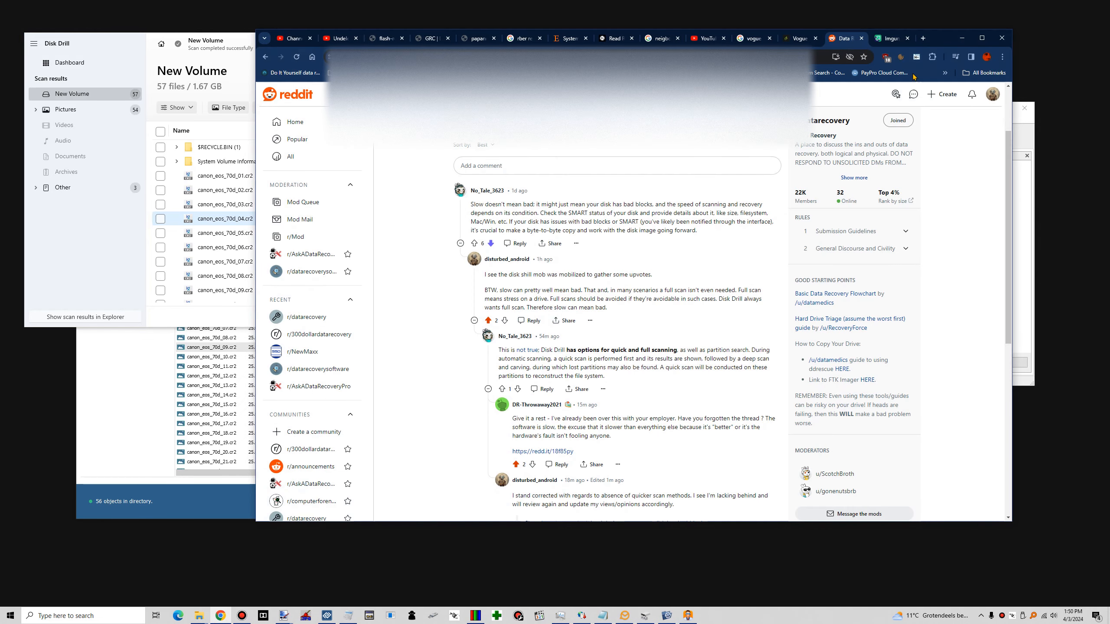
pyautogui.click(923, 40)
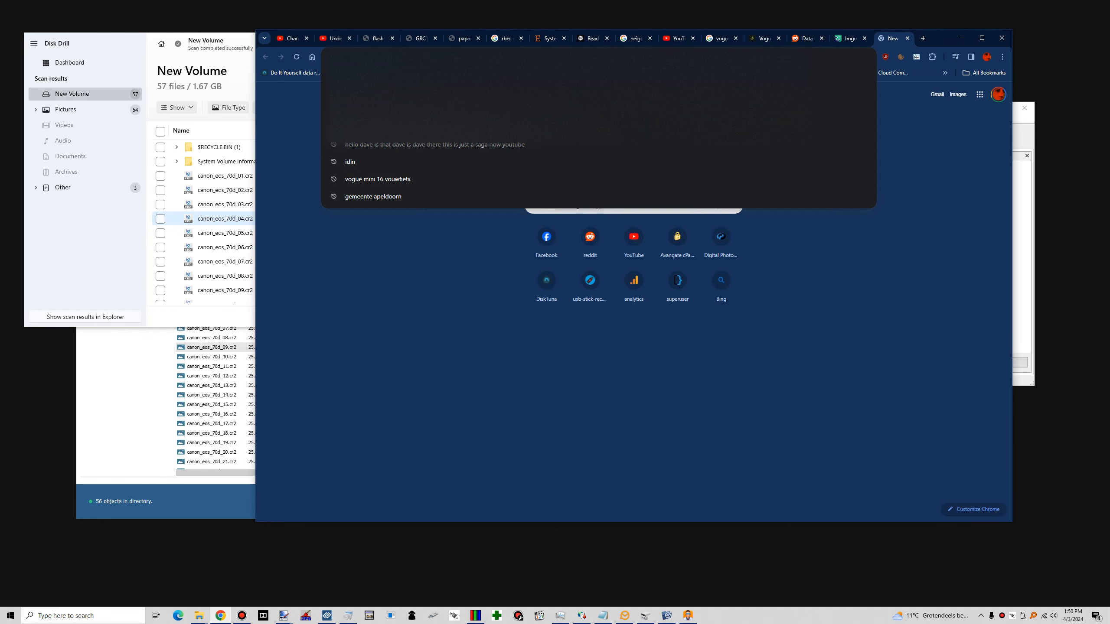
pyautogui.write('disk dri')
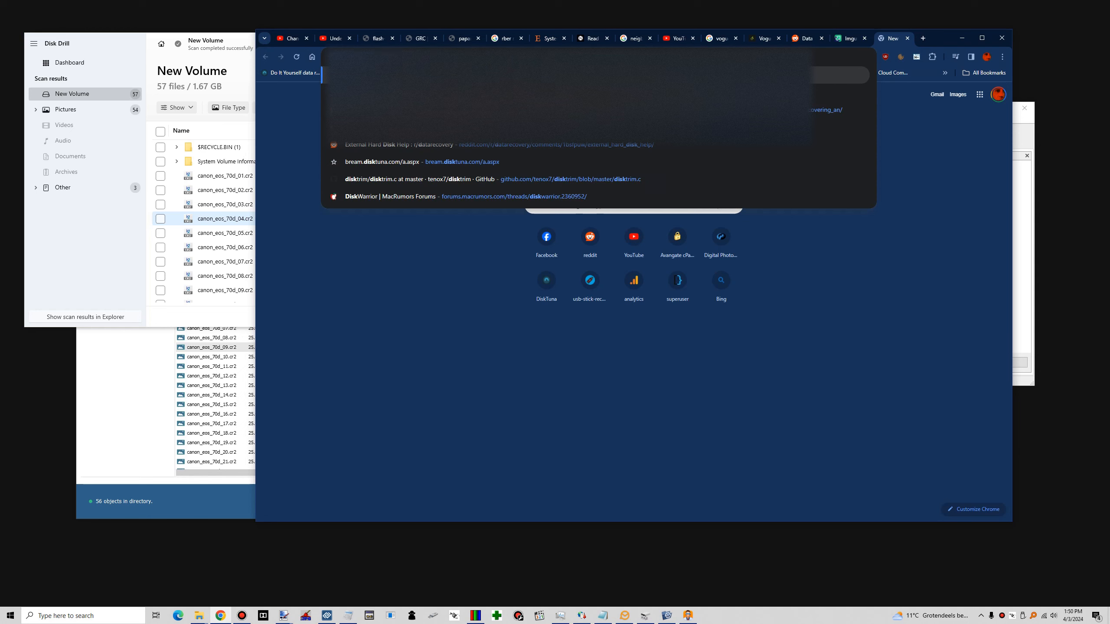
pyautogui.write('ll')
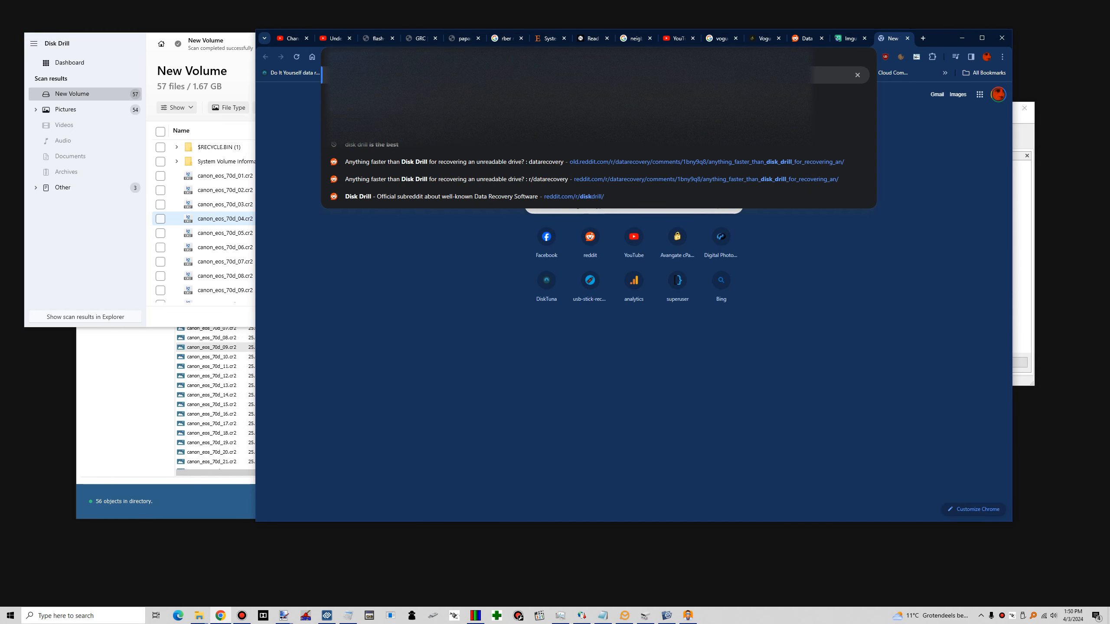
pyautogui.press('Return')
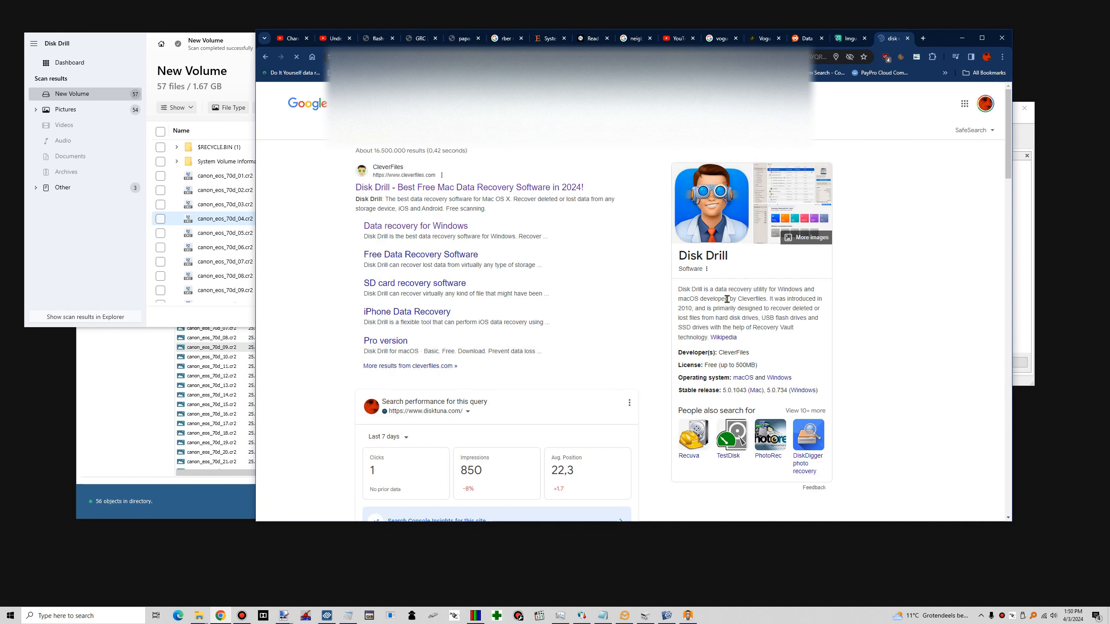
pyautogui.click(495, 187)
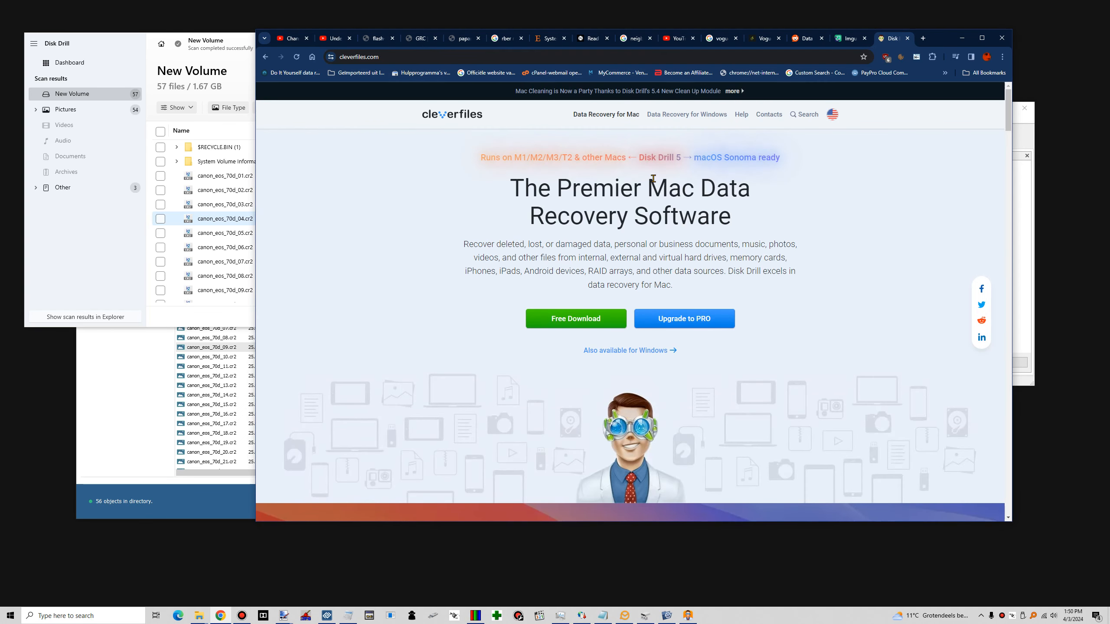
pyautogui.click(680, 114)
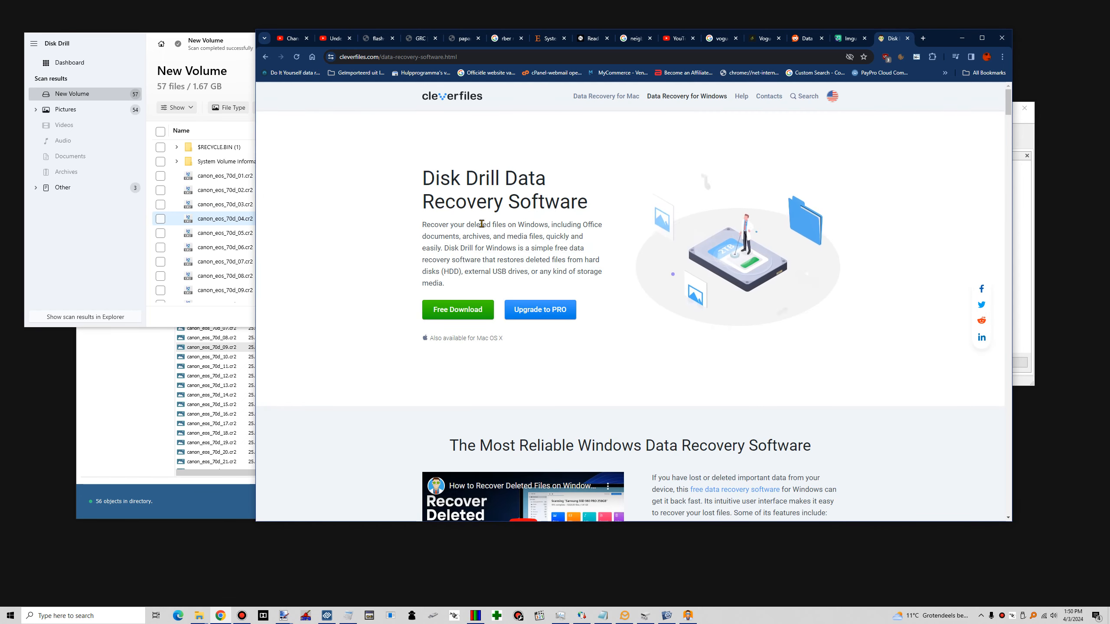
pyautogui.click(545, 340)
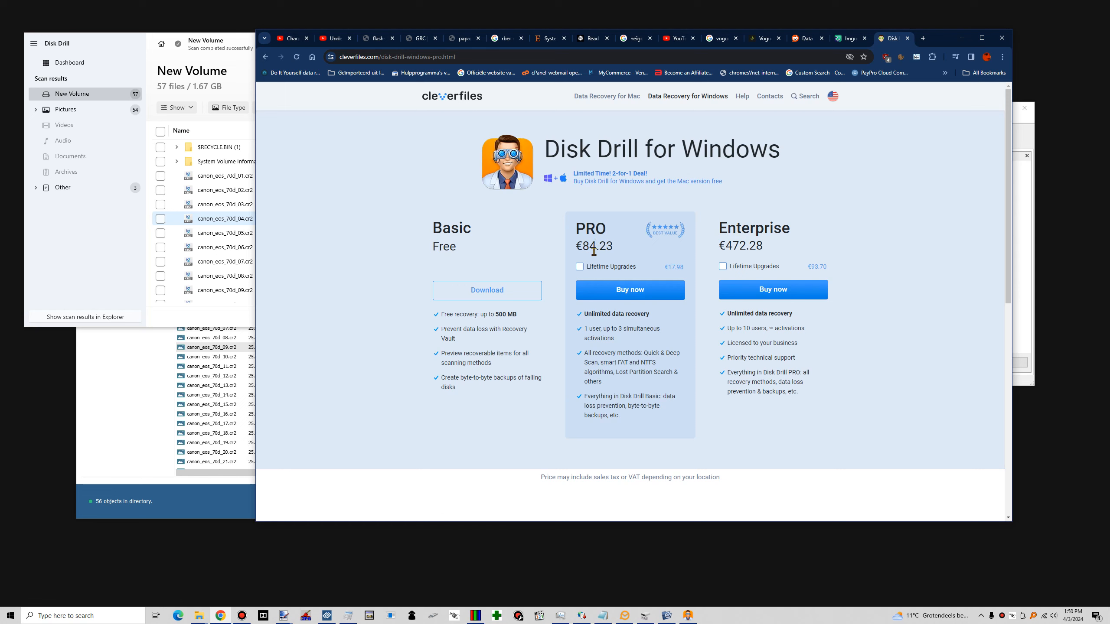
# Step: Highlight the Disk Drill PRO price, view its order summary including VAT, and close the checkout without buying
pyautogui.moveTo(584, 246); pyautogui.dragTo(623, 247)
pyautogui.click(629, 291)
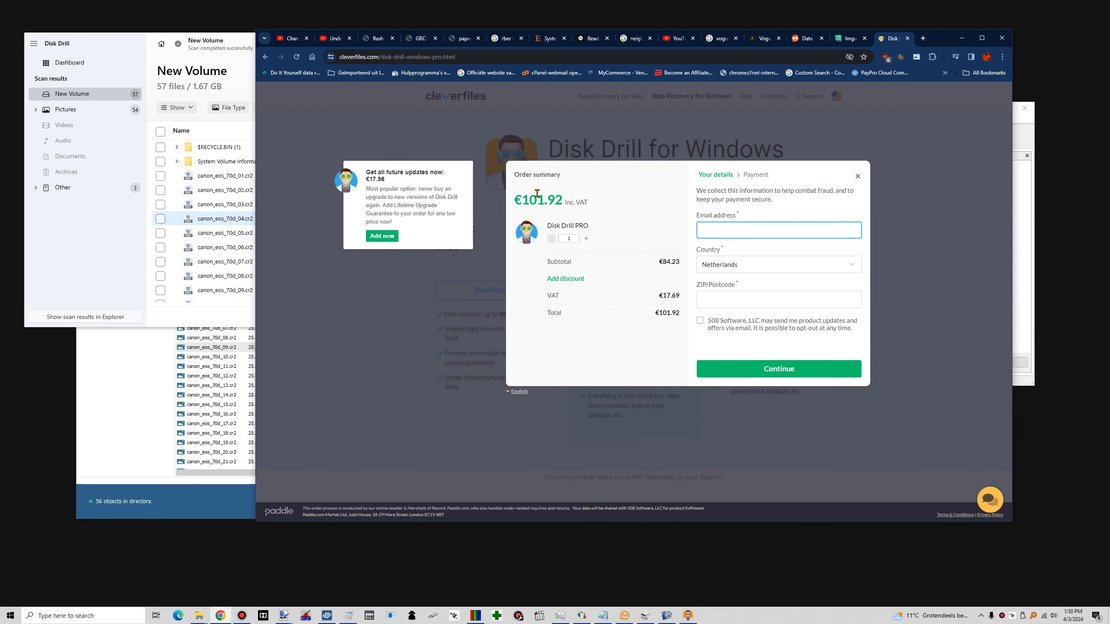
pyautogui.click(857, 176)
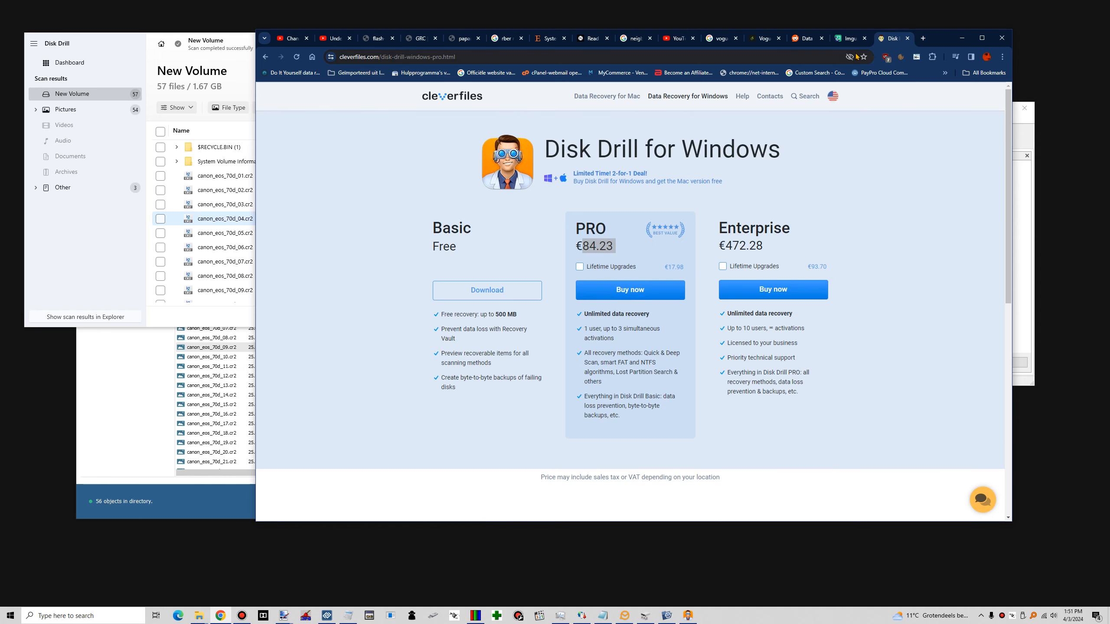
# Step: Minimise the browser and bring the DMDE partitions window forward, moving it slightly closer to Disk Drill
pyautogui.click(962, 39)
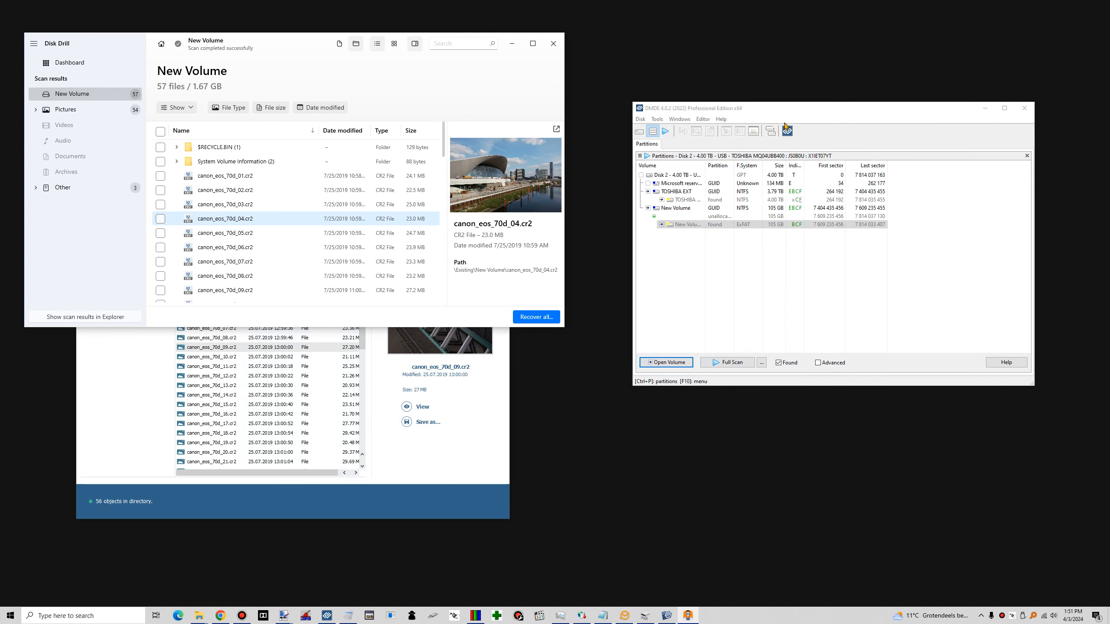
pyautogui.moveTo(801, 108); pyautogui.dragTo(774, 110)
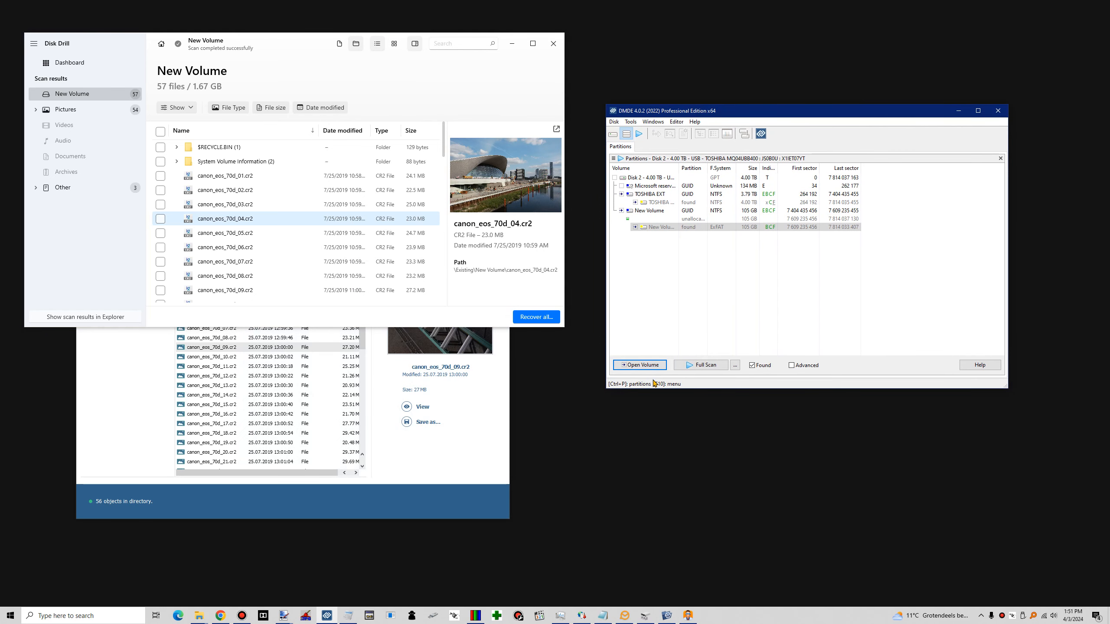
# Step: Open the found ExFAT New Volume in DMDE and preview canon_eos_70d_14.cr2 from its root folder as an image
pyautogui.click(657, 228)
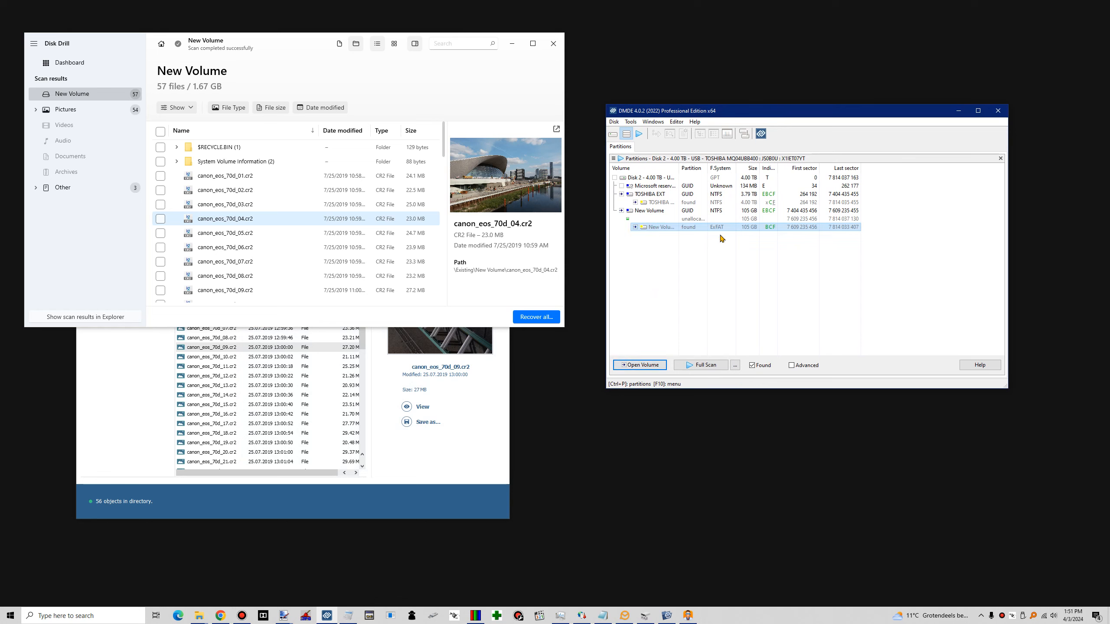
pyautogui.click(654, 367)
pyautogui.moveTo(1001, 179); pyautogui.dragTo(1001, 248)
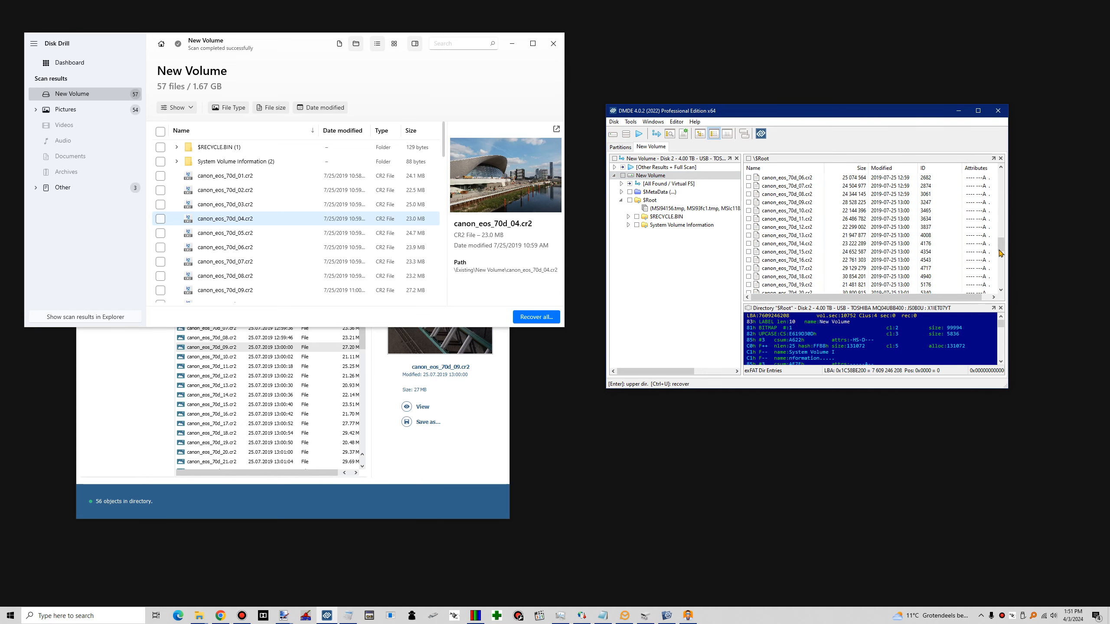
pyautogui.click(803, 244)
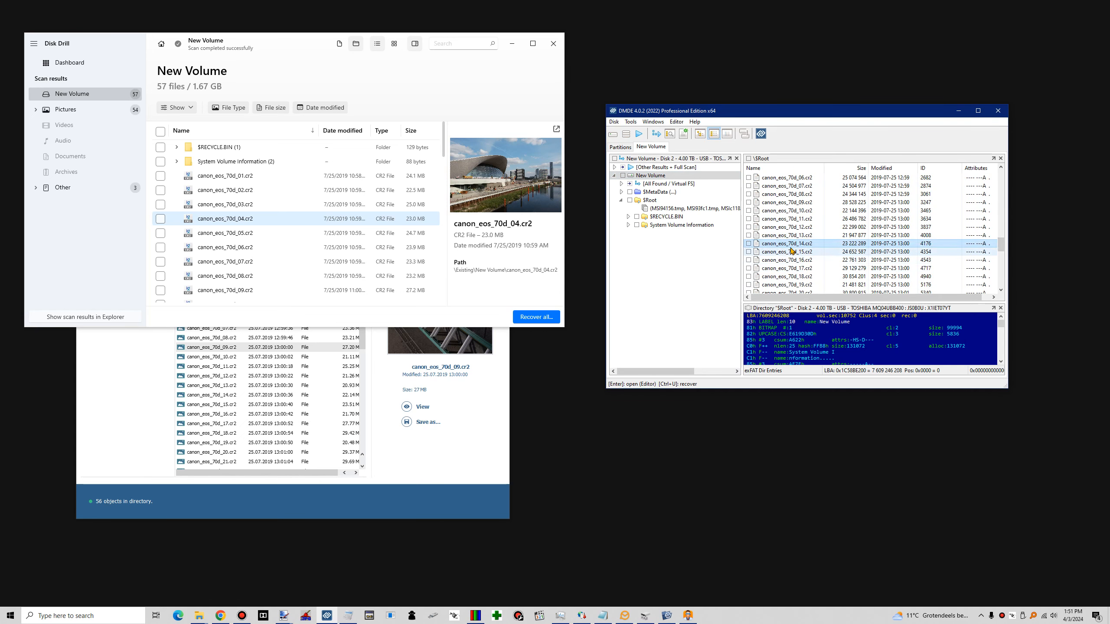
pyautogui.press('Return')
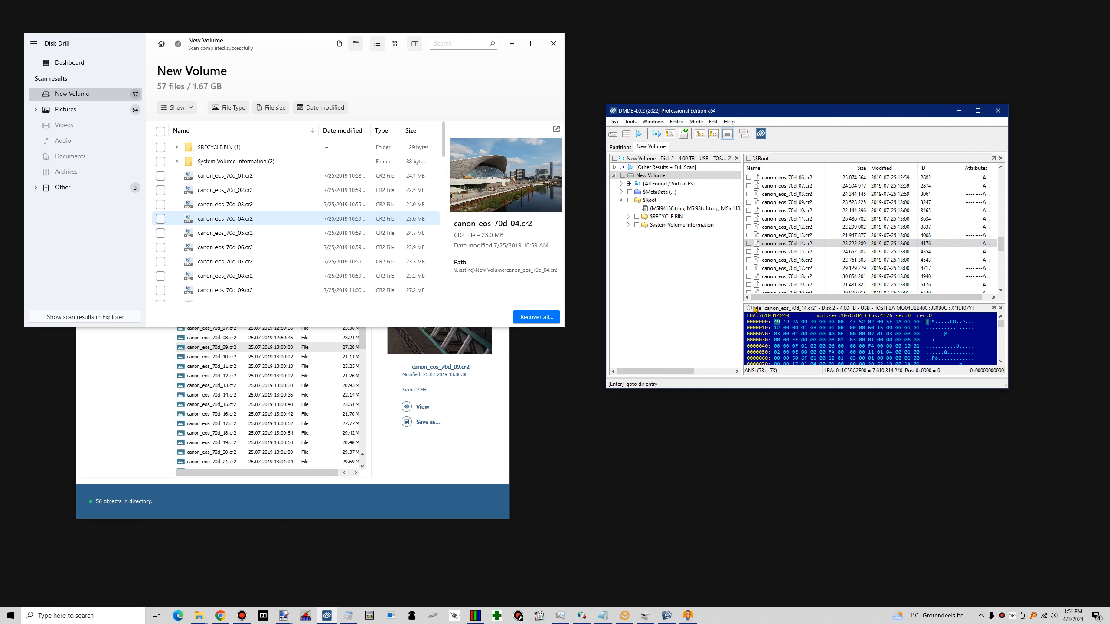
pyautogui.click(751, 308)
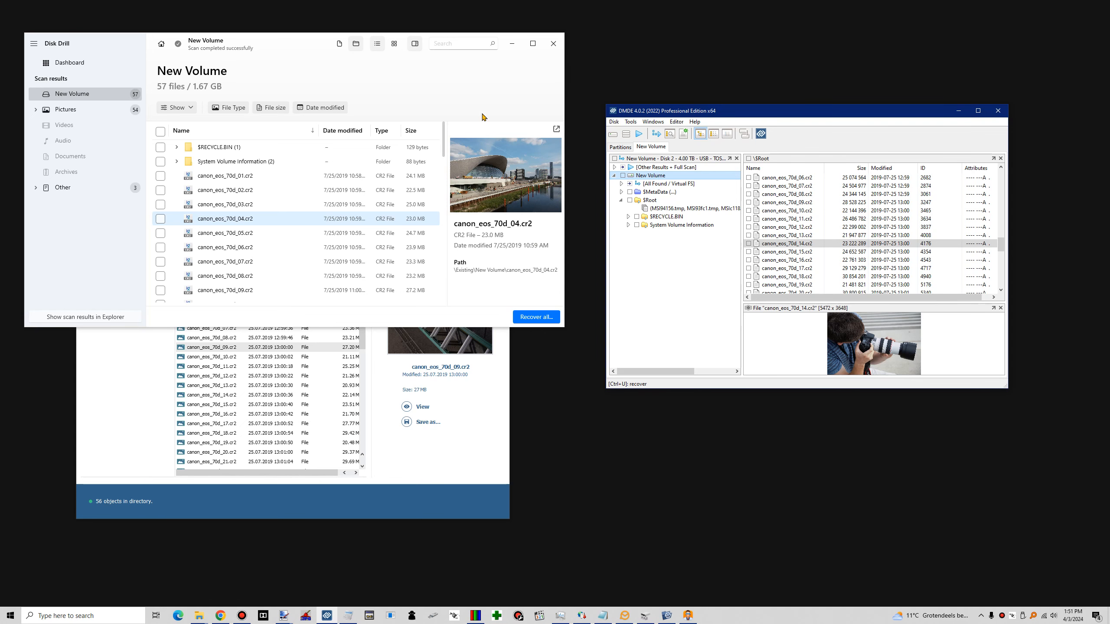
# Step: Place the Disk Drill and DMDE windows side by side without overlap, and return DMDE to its partition list
pyautogui.moveTo(288, 41); pyautogui.dragTo(375, 27)
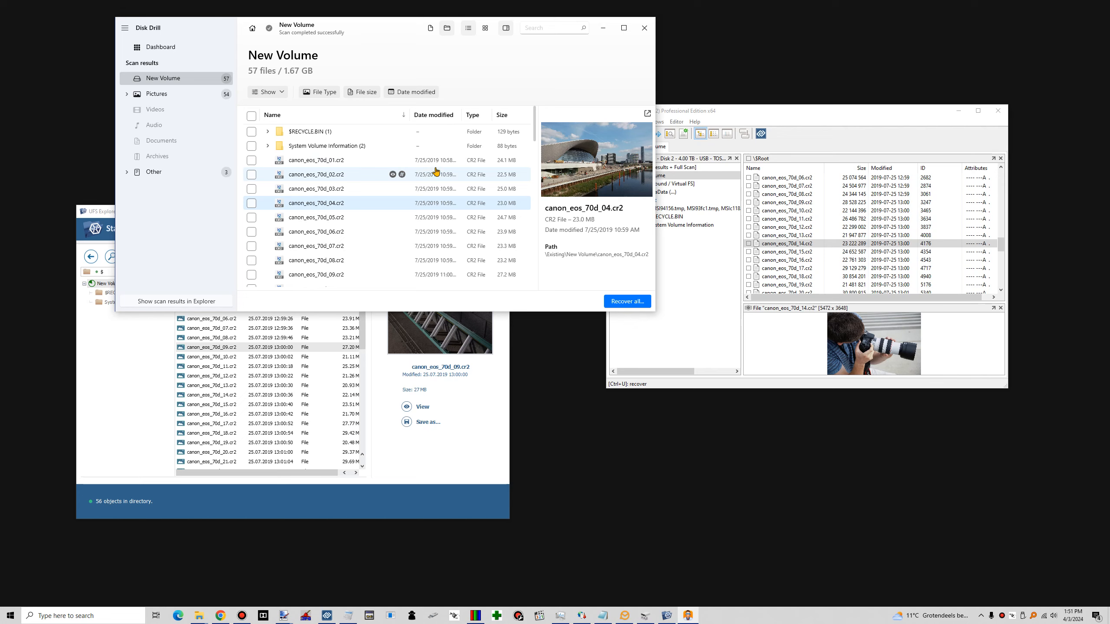
pyautogui.moveTo(795, 116); pyautogui.dragTo(879, 39)
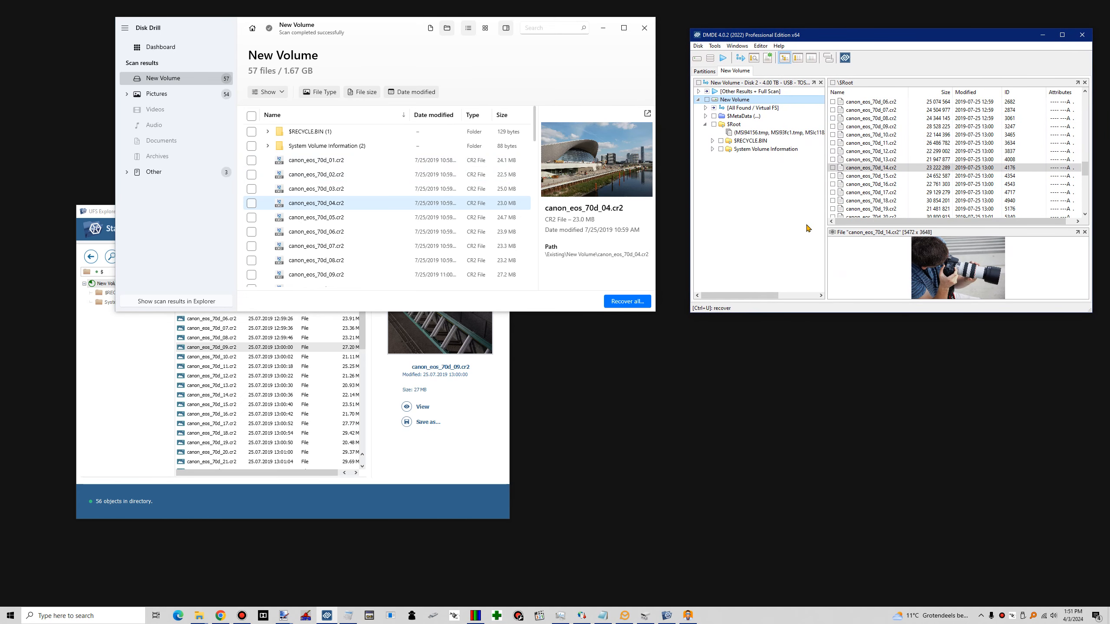
pyautogui.moveTo(896, 29); pyautogui.dragTo(897, 26)
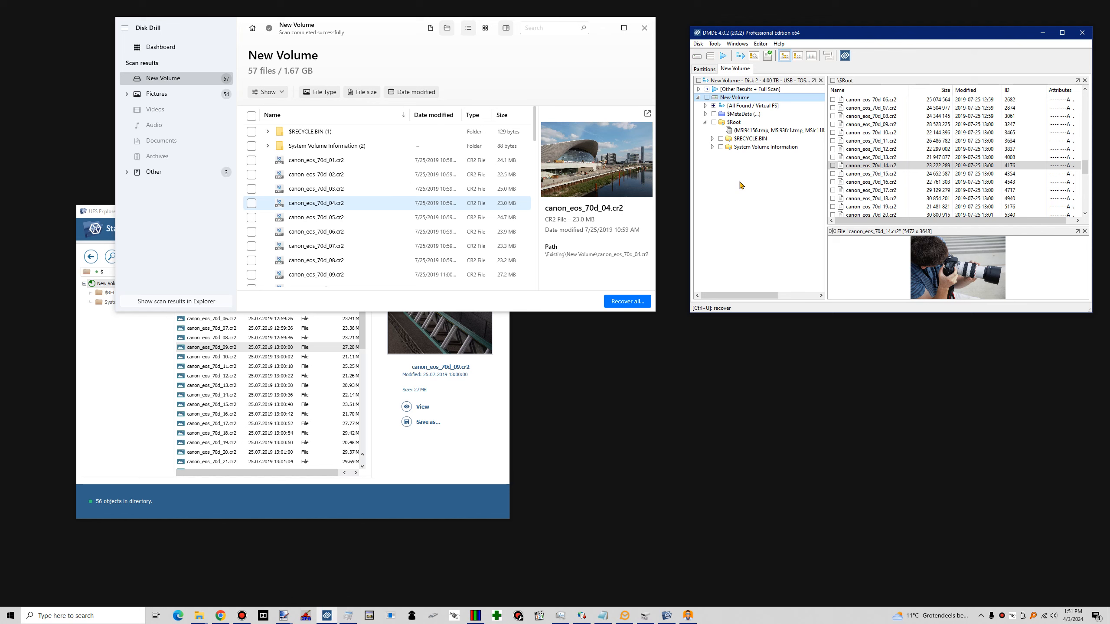
pyautogui.click(704, 69)
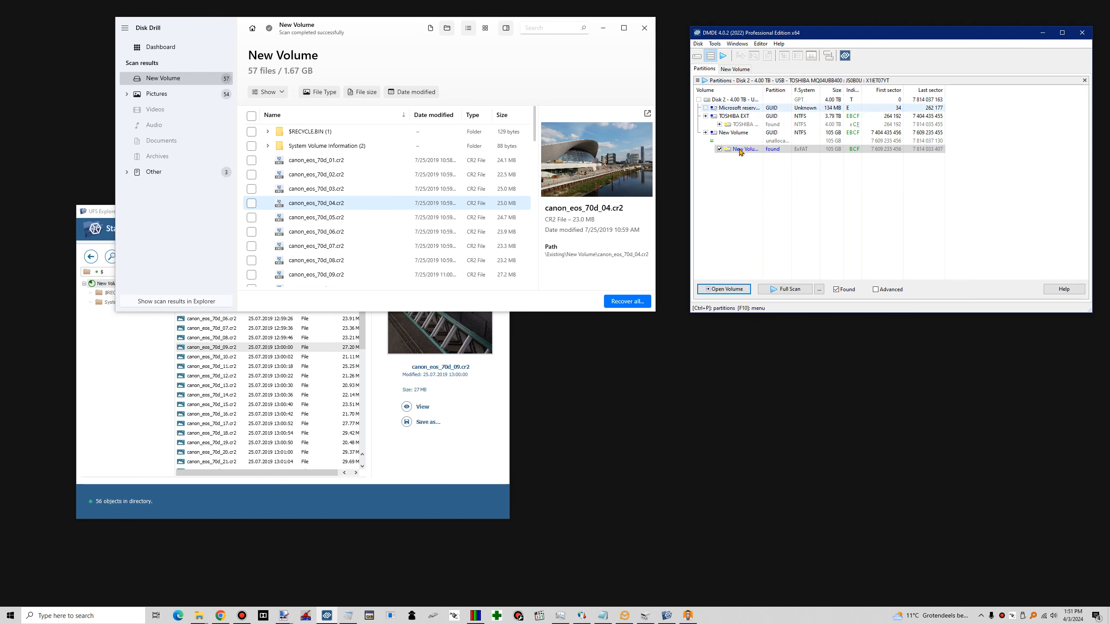
pyautogui.click(731, 292)
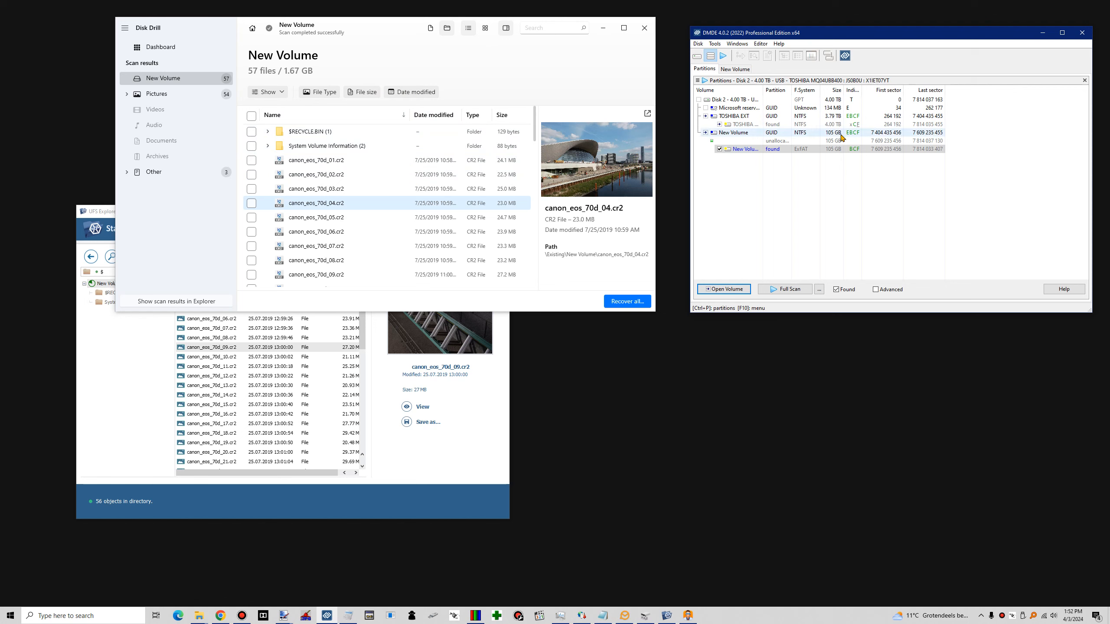
# Step: Return Disk Drill to its storage device list and view the details of the ExFAT New Volume under the 3.63 TB Toshiba drive
pyautogui.click(252, 29)
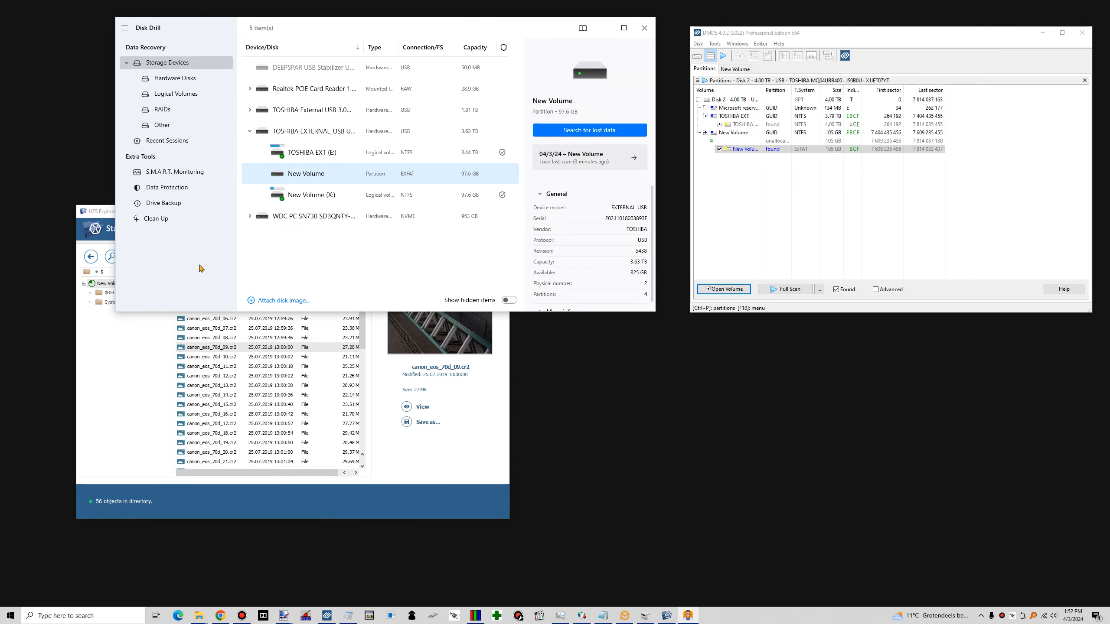
pyautogui.click(249, 132)
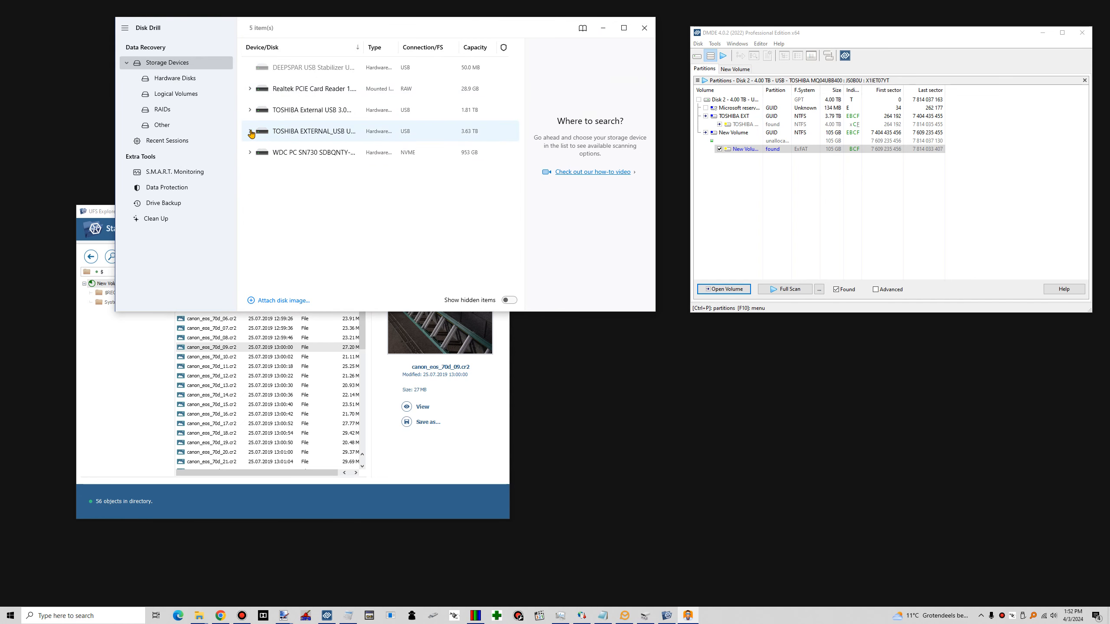
pyautogui.moveTo(415, 29); pyautogui.dragTo(412, 94)
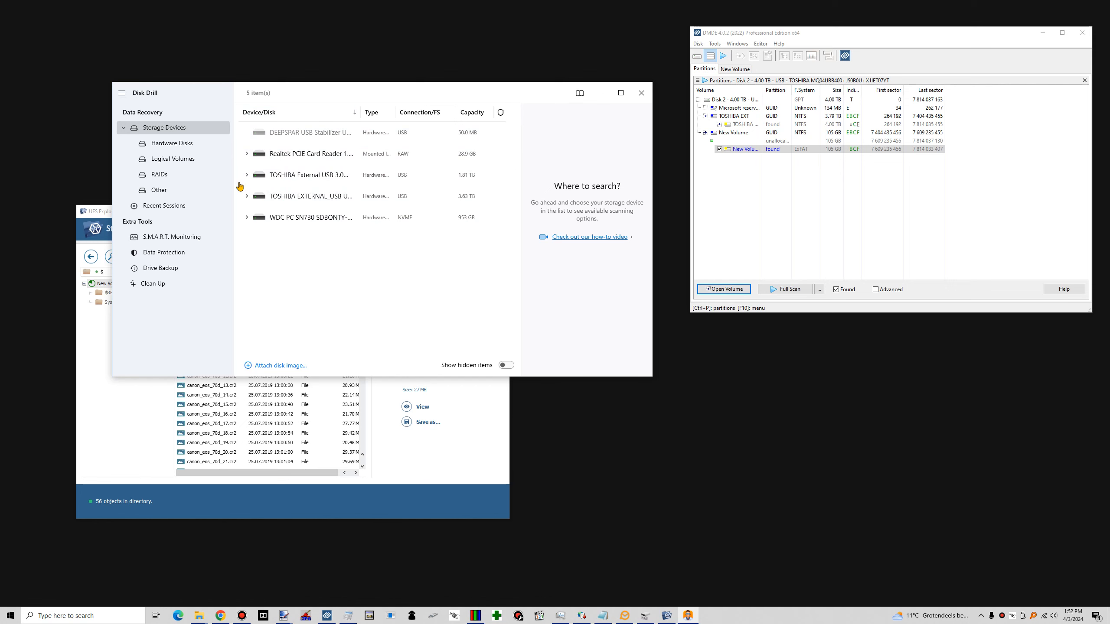
pyautogui.click(246, 198)
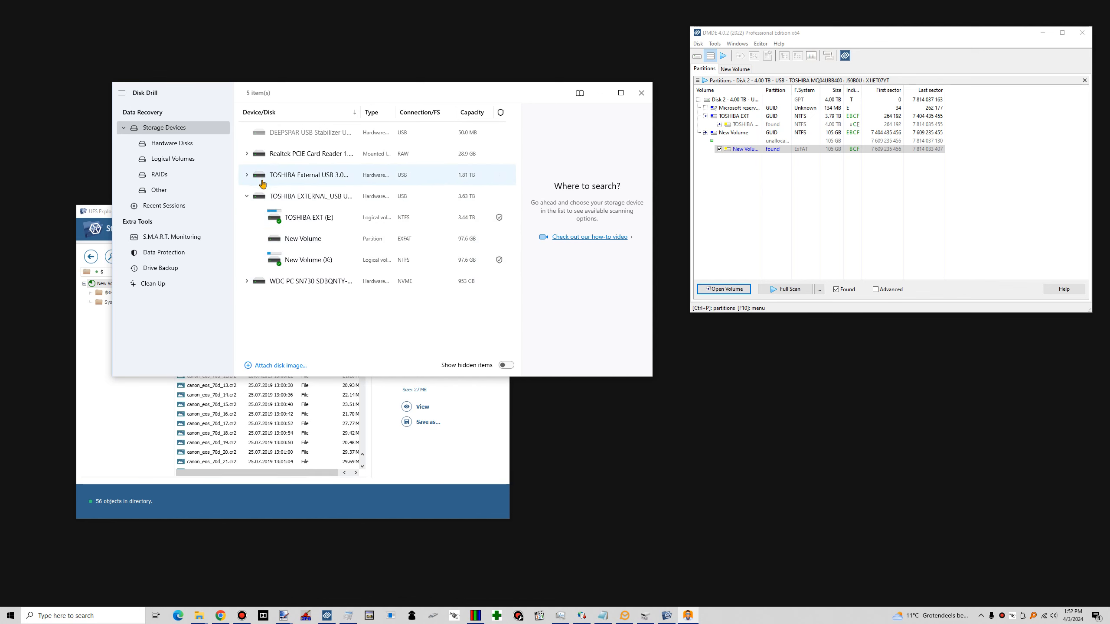
pyautogui.click(320, 248)
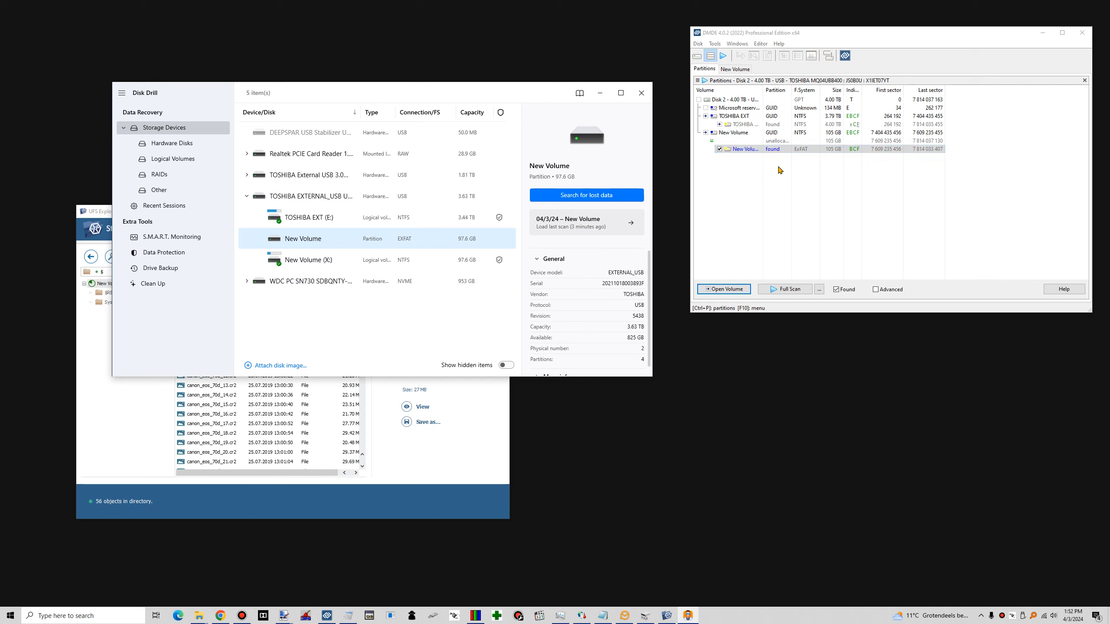
pyautogui.click(774, 150)
# Step: Return UFS Explorer to its storage list, view the managed partitions and regions of Drive2, and close that dialog unchanged
pyautogui.click(96, 214)
pyautogui.click(92, 258)
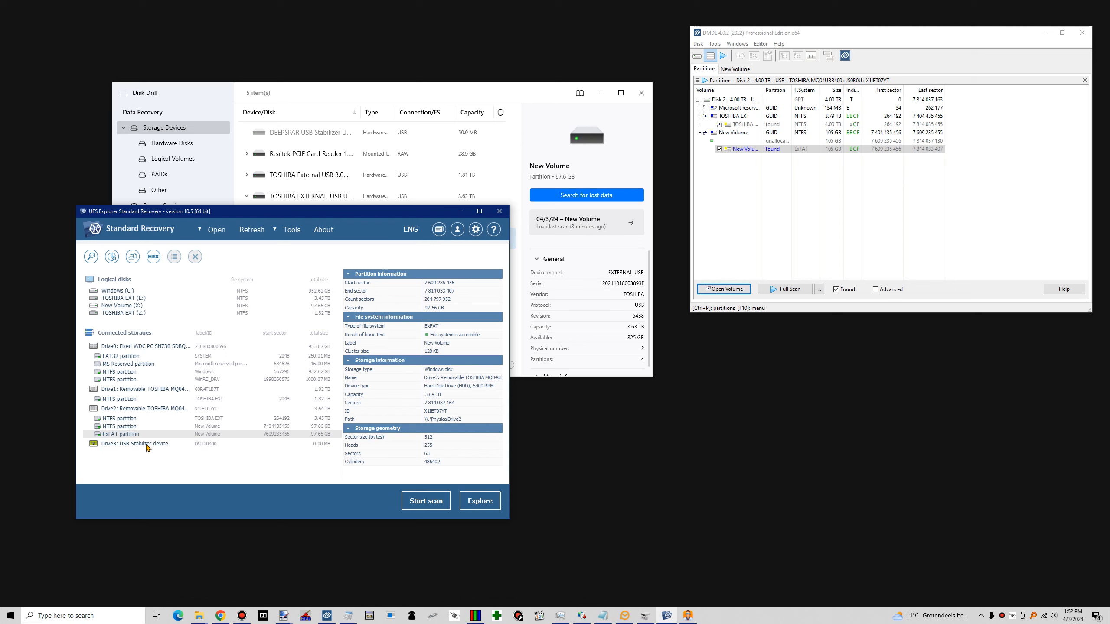
pyautogui.rightClick(151, 409)
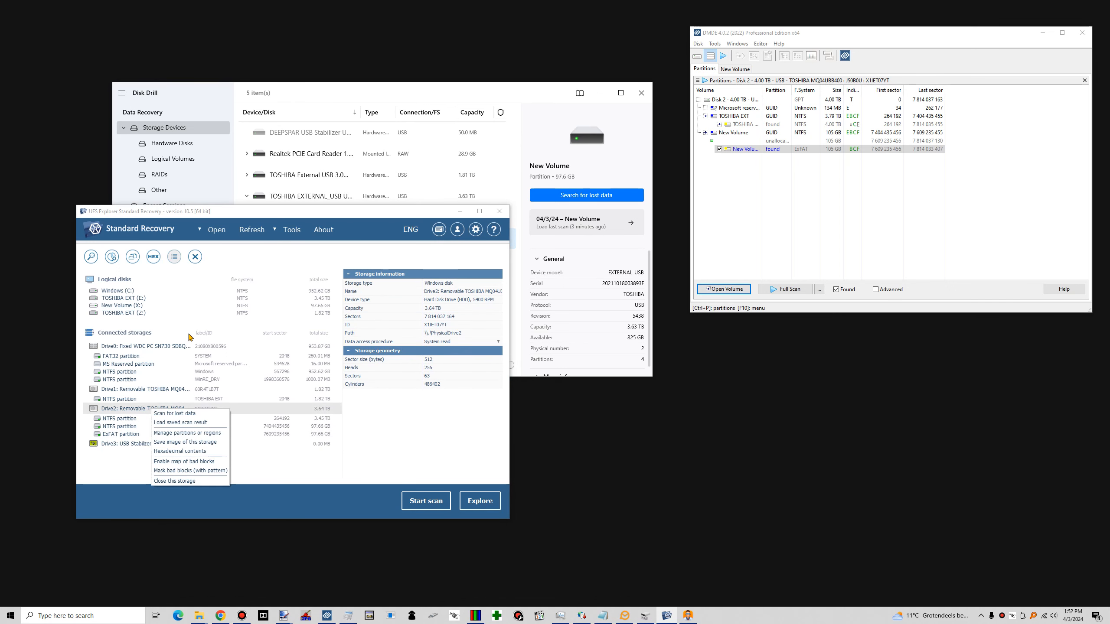
pyautogui.click(199, 434)
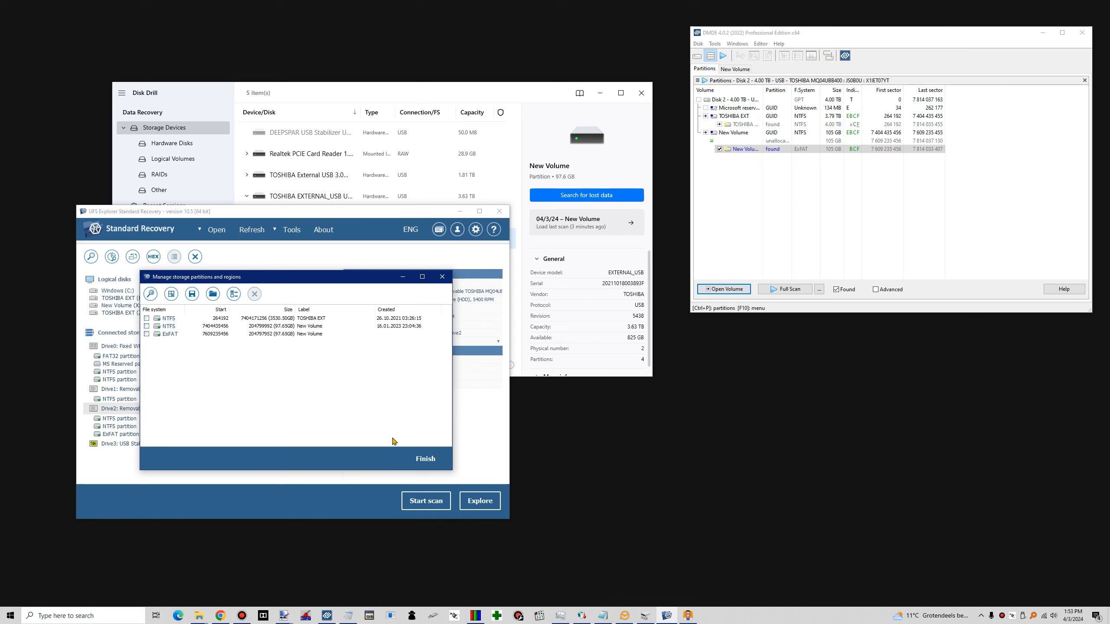
pyautogui.click(442, 277)
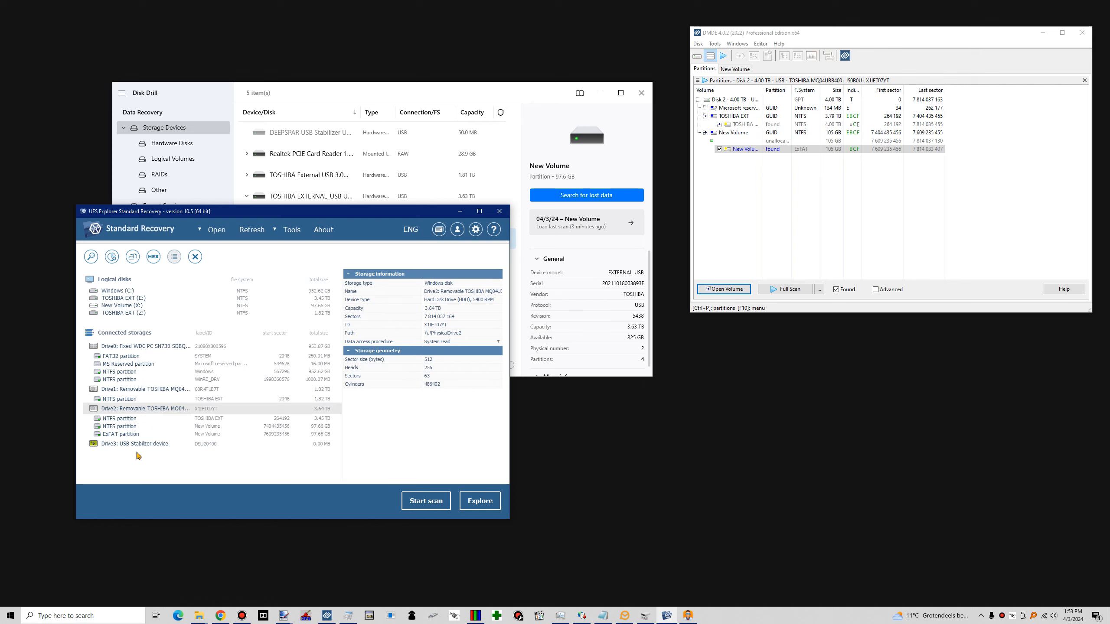
# Step: Move the Disk Drill window higher, level with DMDE, and collapse the 3.63 TB Toshiba drive in its device list
pyautogui.click(431, 93)
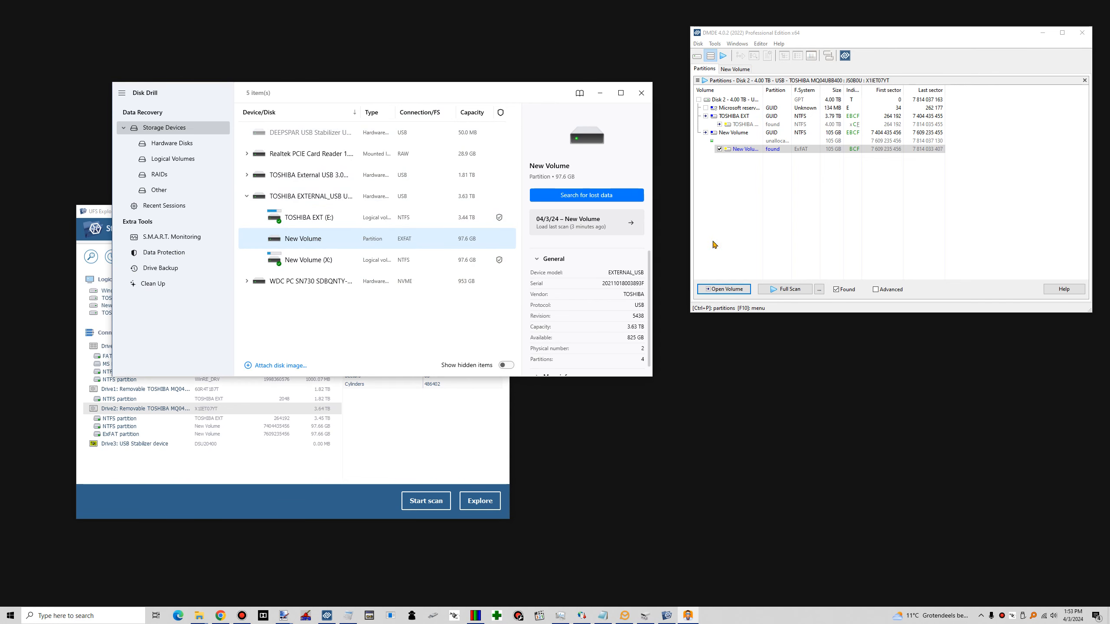
pyautogui.moveTo(480, 100); pyautogui.dragTo(513, 36)
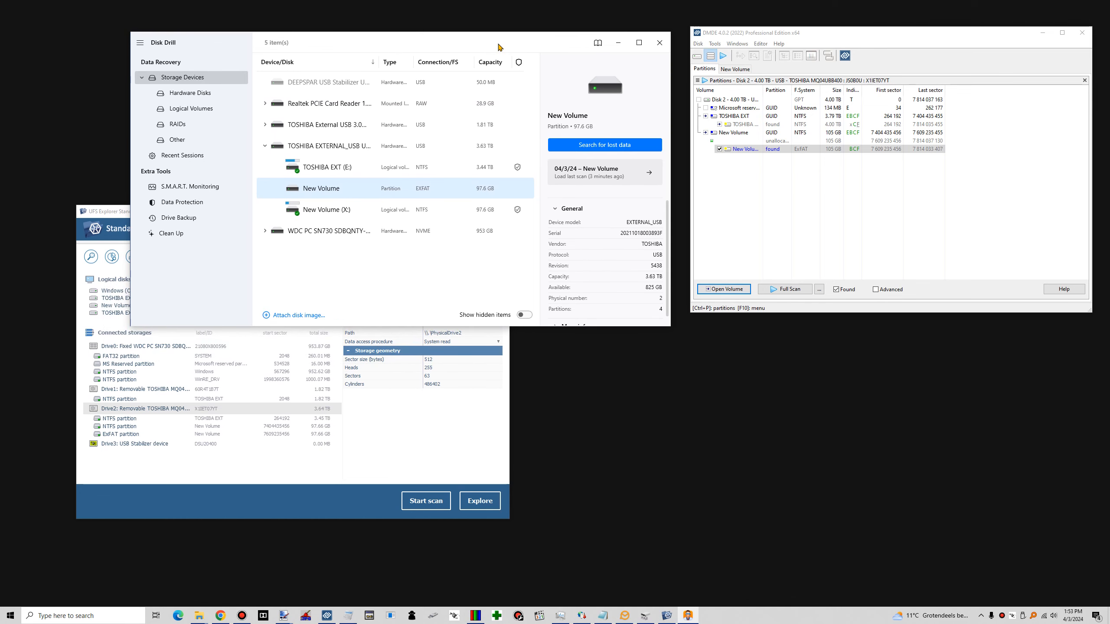
pyautogui.click(114, 216)
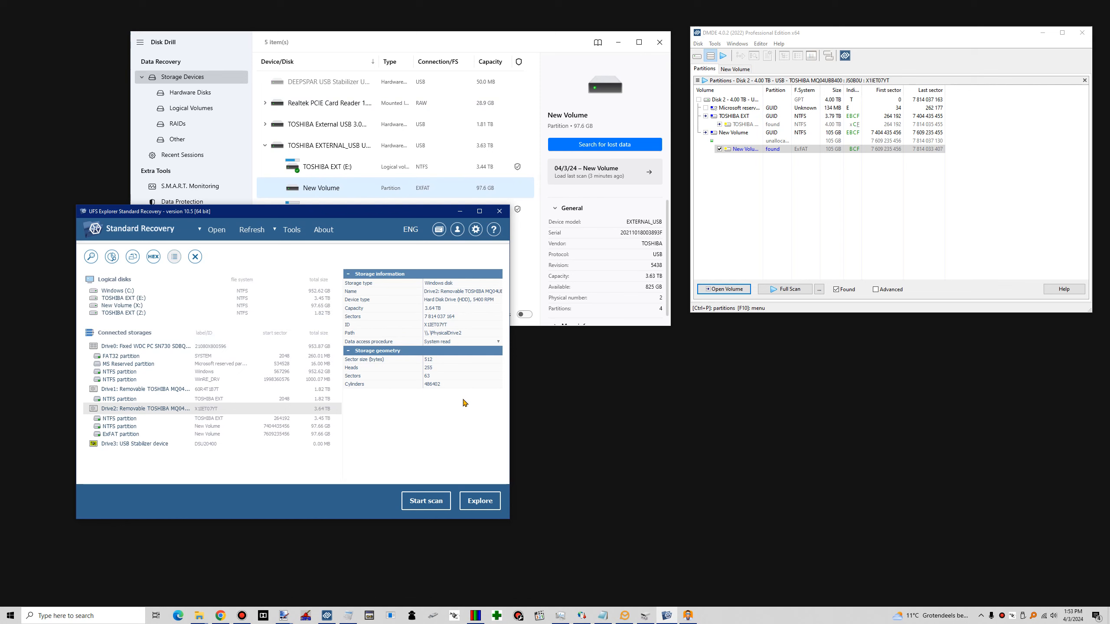
pyautogui.click(507, 39)
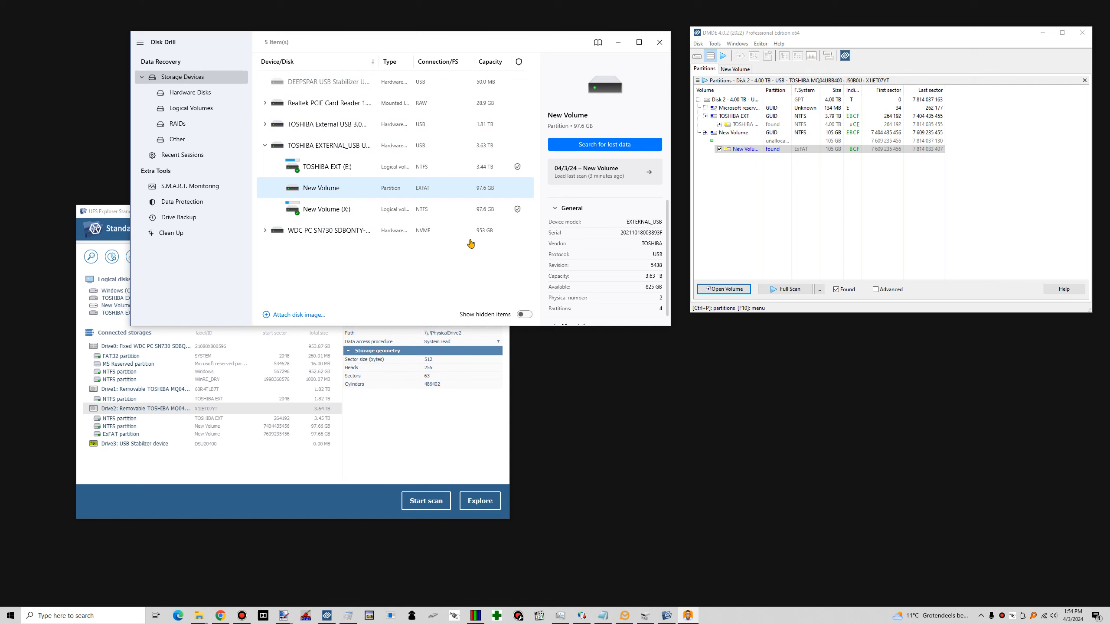
pyautogui.click(265, 145)
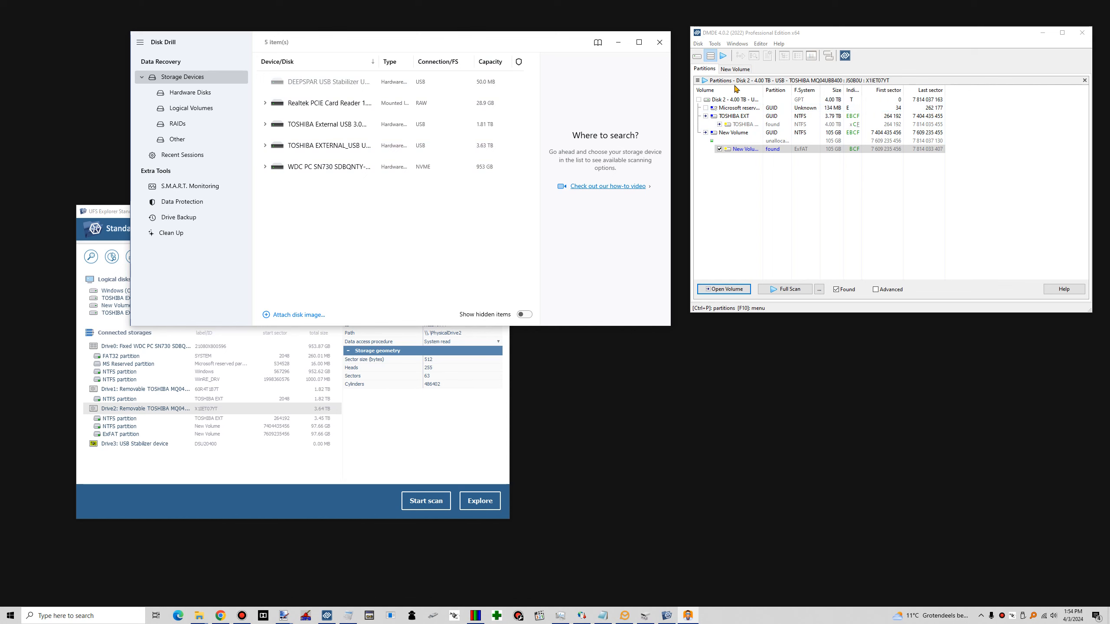
# Step: Reopen physical Disk 2, the 4.00 TB Toshiba USB drive, in DMDE to run a fresh partition search
pyautogui.click(697, 56)
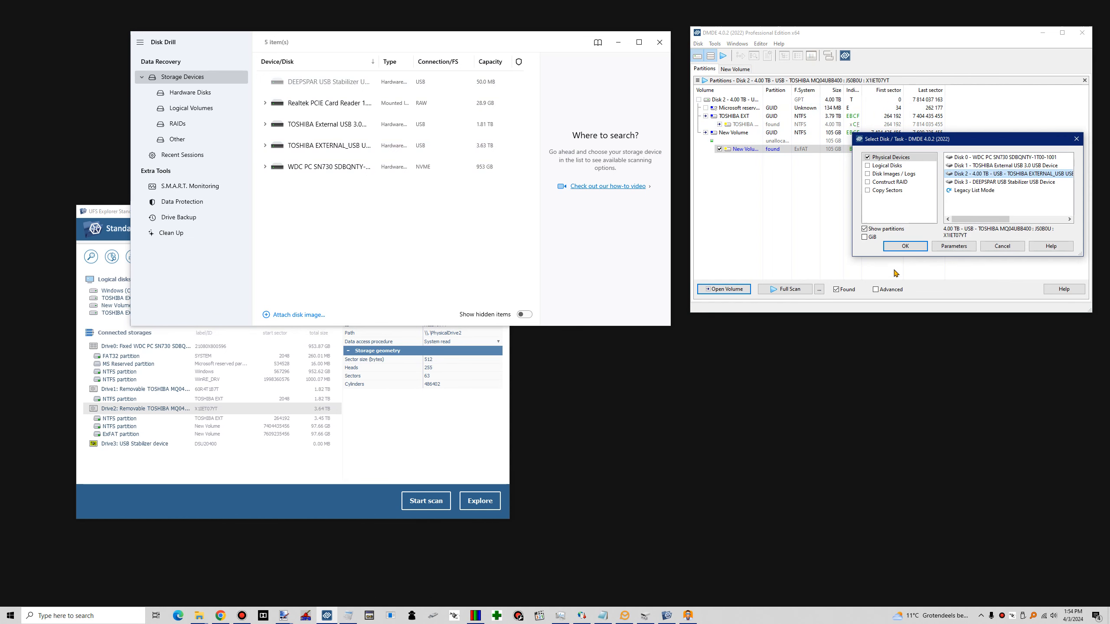
pyautogui.moveTo(975, 145); pyautogui.dragTo(881, 126)
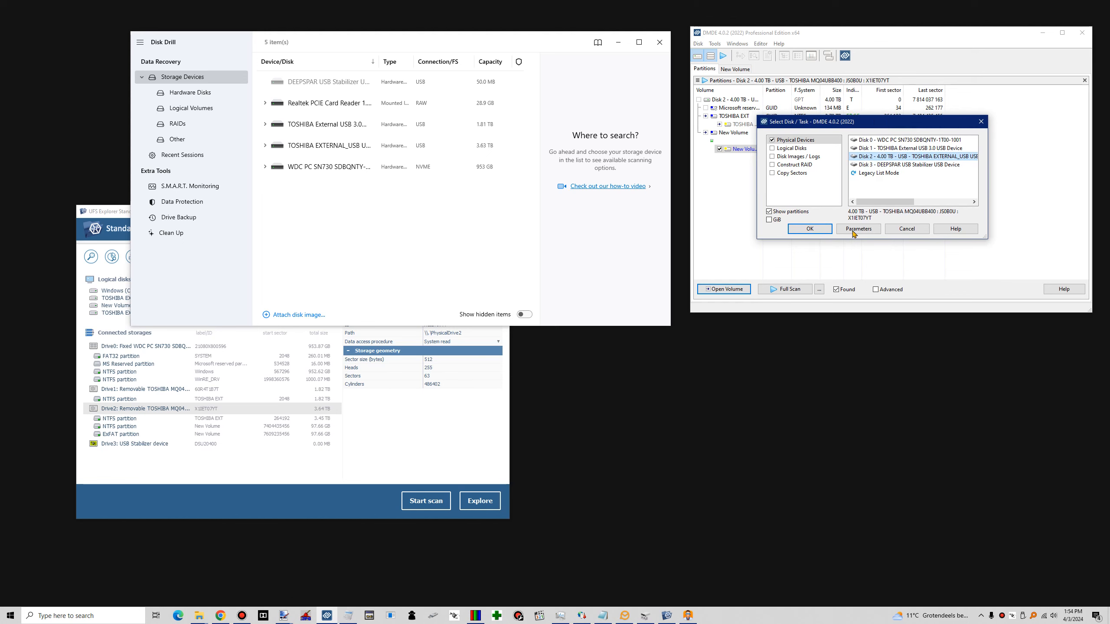
pyautogui.click(824, 230)
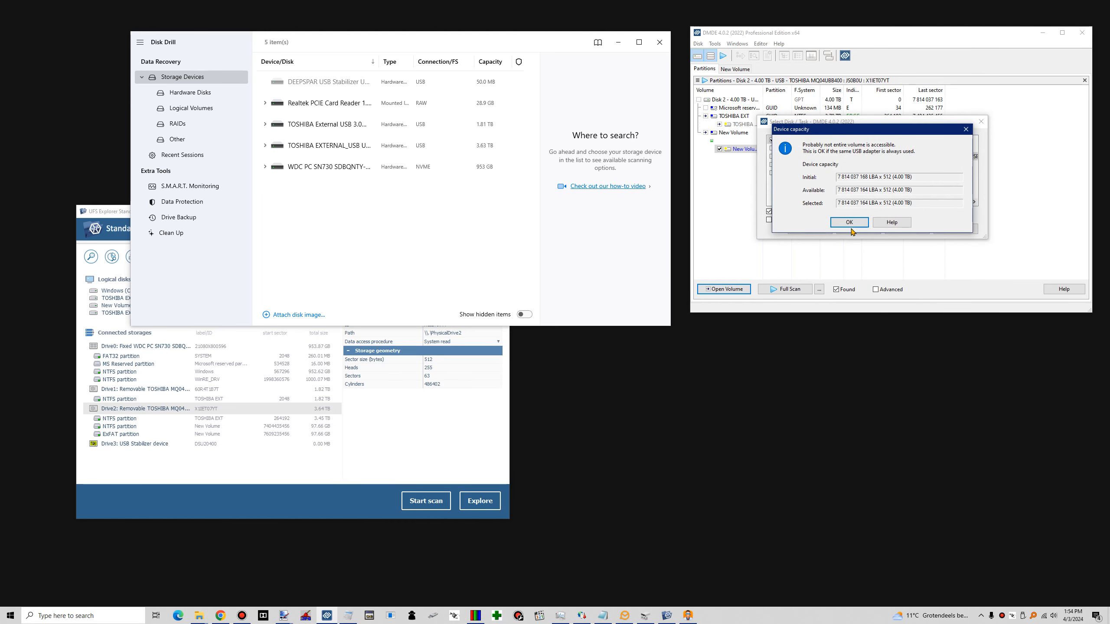
pyautogui.press('Return')
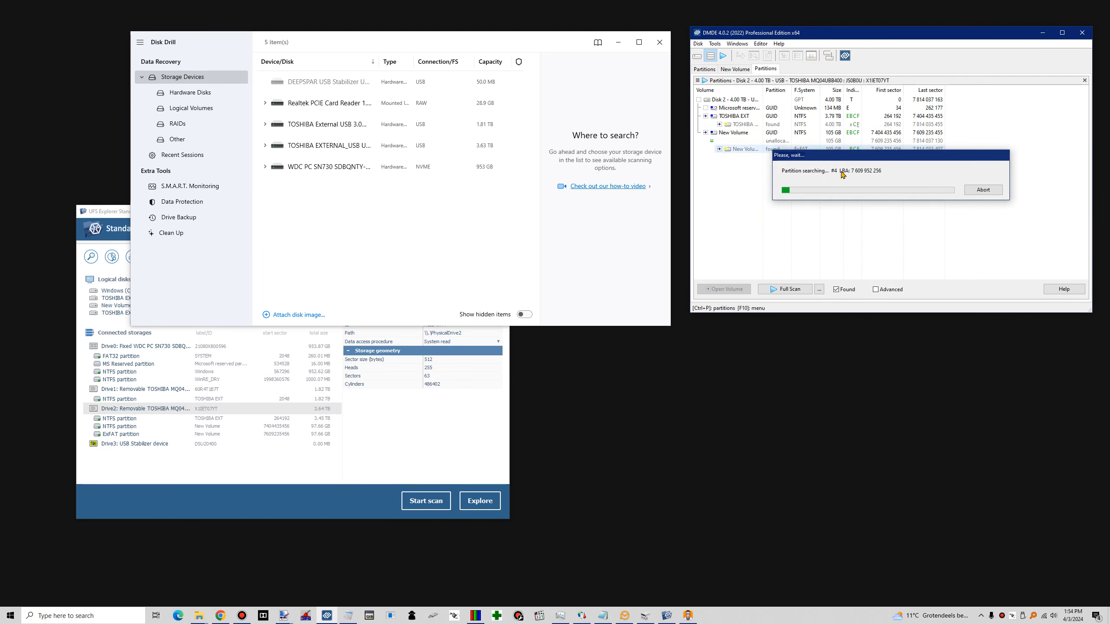
# Step: Move the UFS Explorer window lower, and expand the 3.63 TB Toshiba drive's partitions in Disk Drill
pyautogui.click(333, 489)
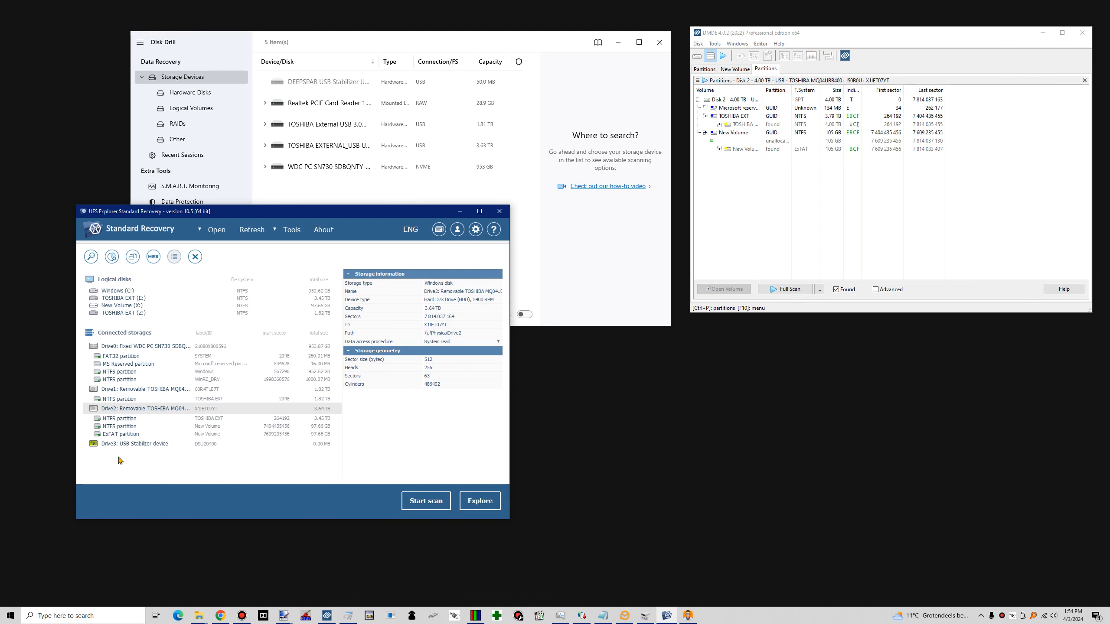
pyautogui.moveTo(329, 214); pyautogui.dragTo(308, 250)
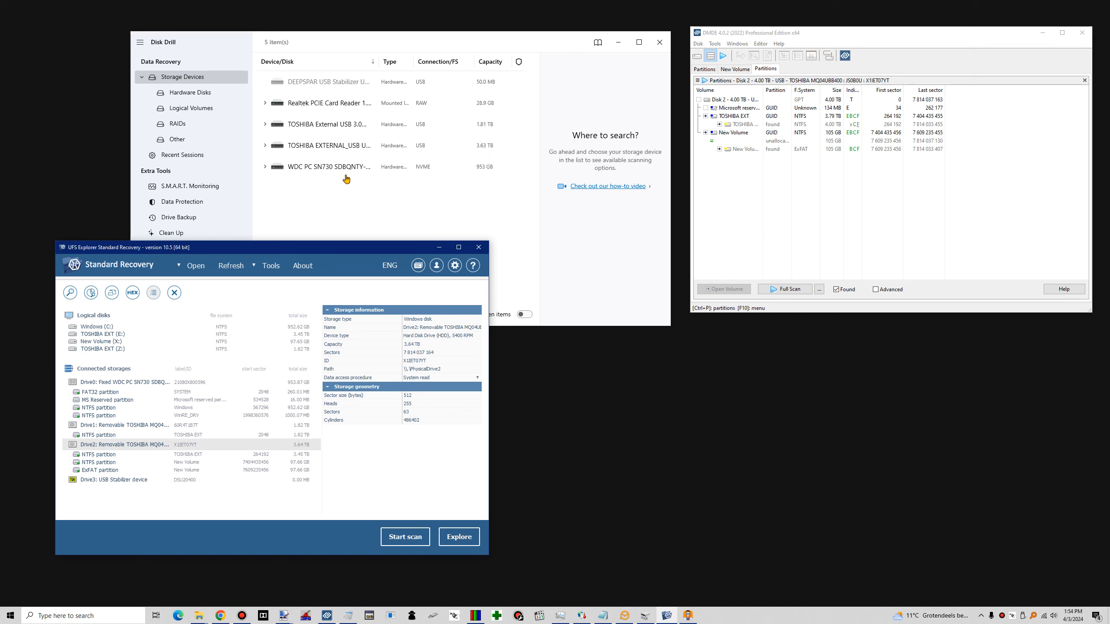
pyautogui.click(265, 146)
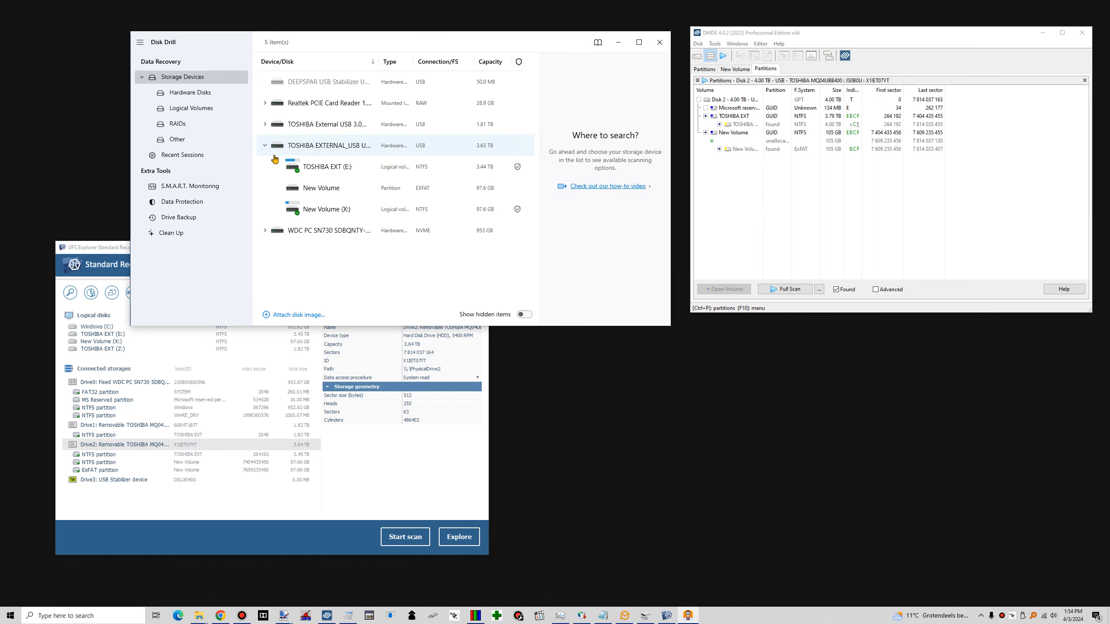
# Step: Run a Quick Scan on the ExFAT New Volume partition in Disk Drill
pyautogui.rightClick(321, 195)
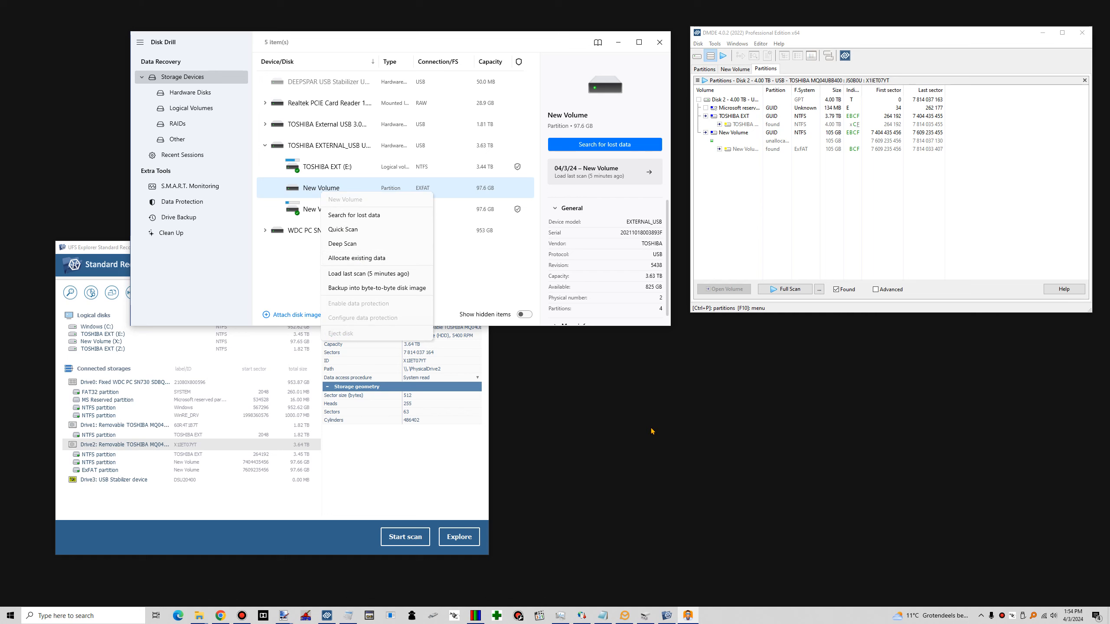
pyautogui.click(683, 451)
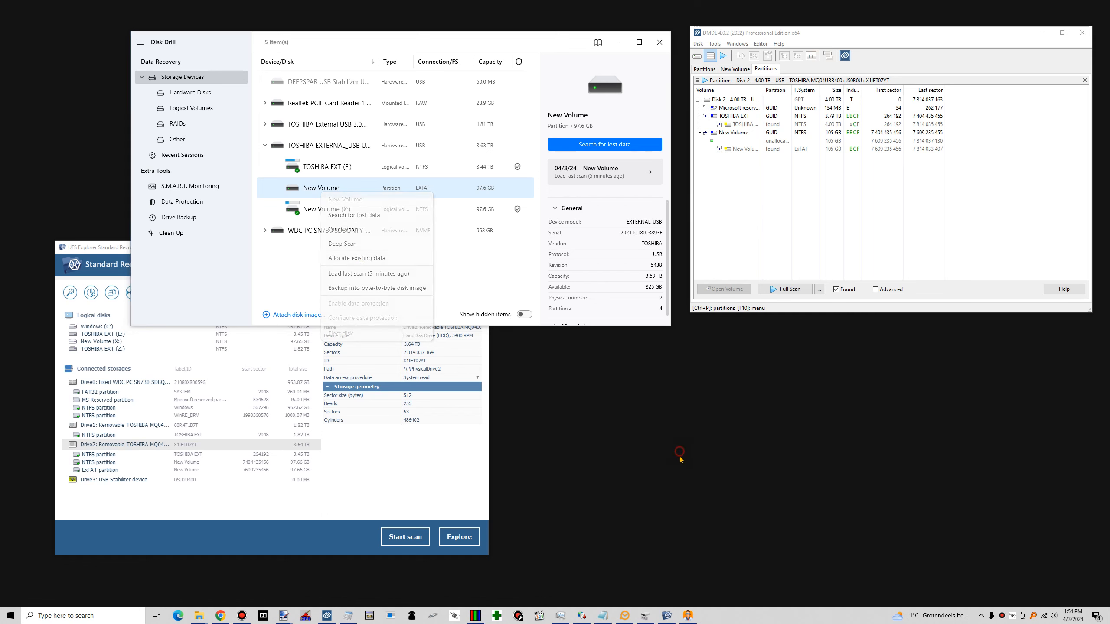
pyautogui.click(327, 193)
pyautogui.rightClick(327, 193)
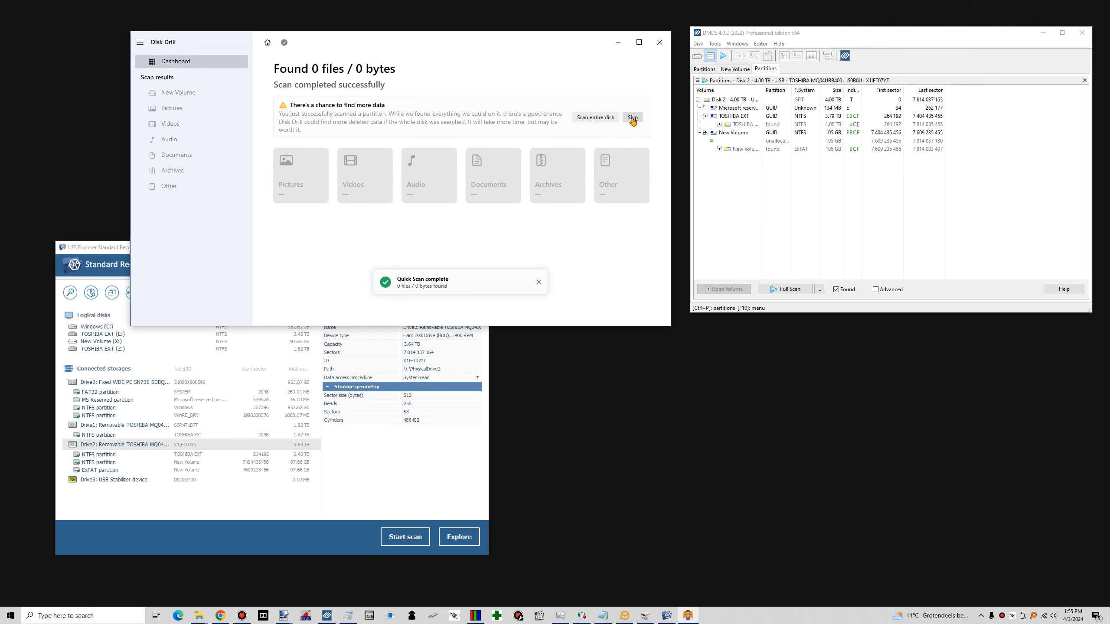
# Step: Scan the entire Toshiba disk in Disk Drill, stopping it before completion, and open the found items for review
pyautogui.click(593, 118)
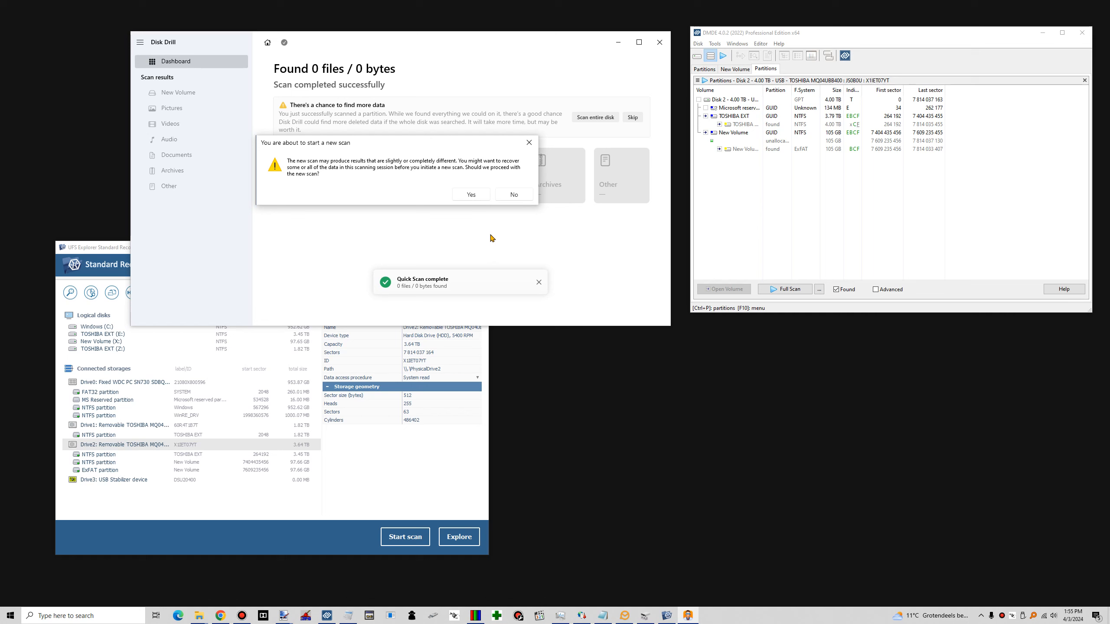
pyautogui.click(459, 196)
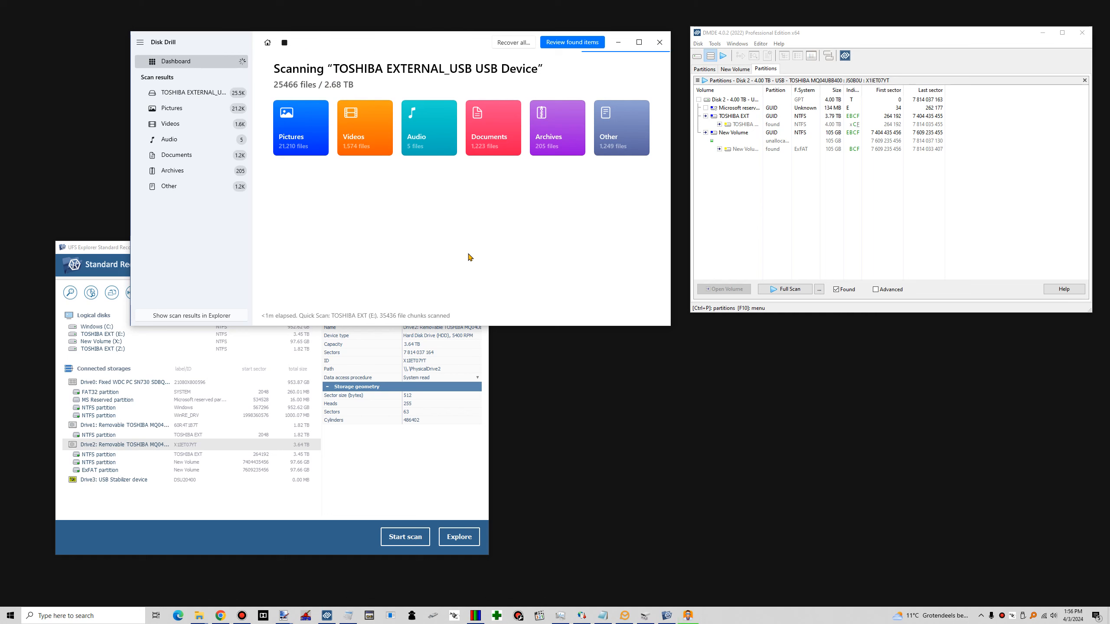
pyautogui.click(284, 43)
pyautogui.click(412, 197)
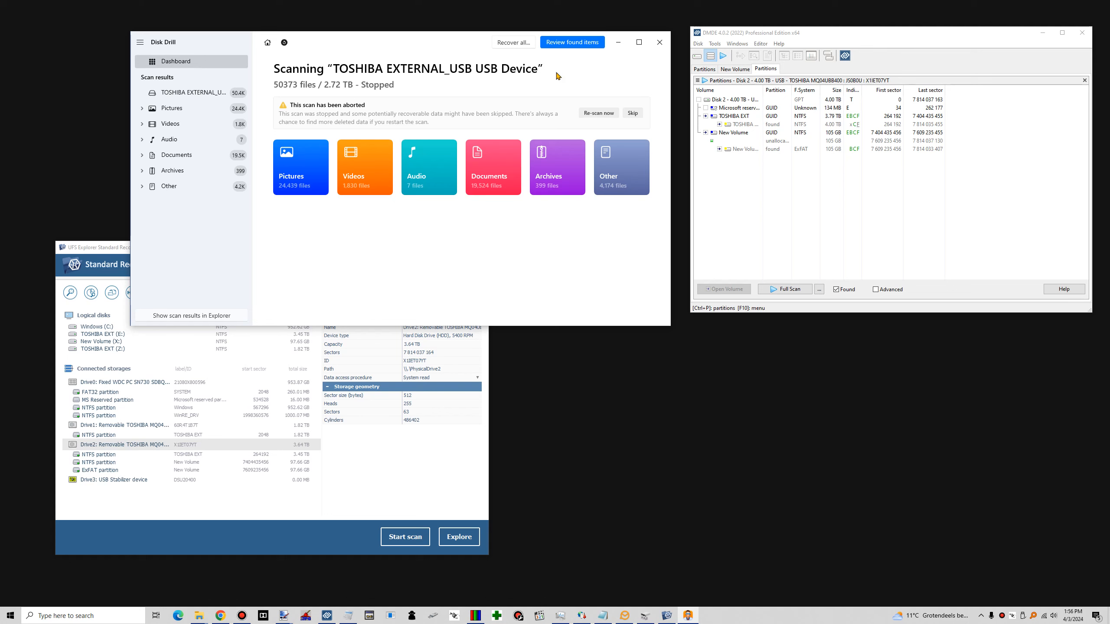
pyautogui.click(564, 44)
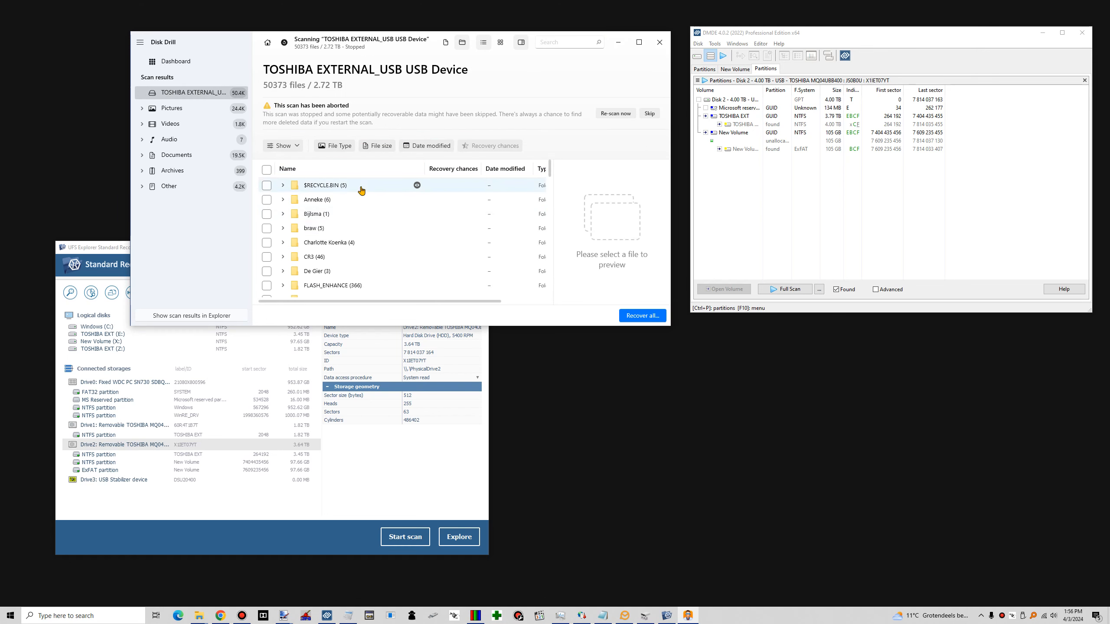